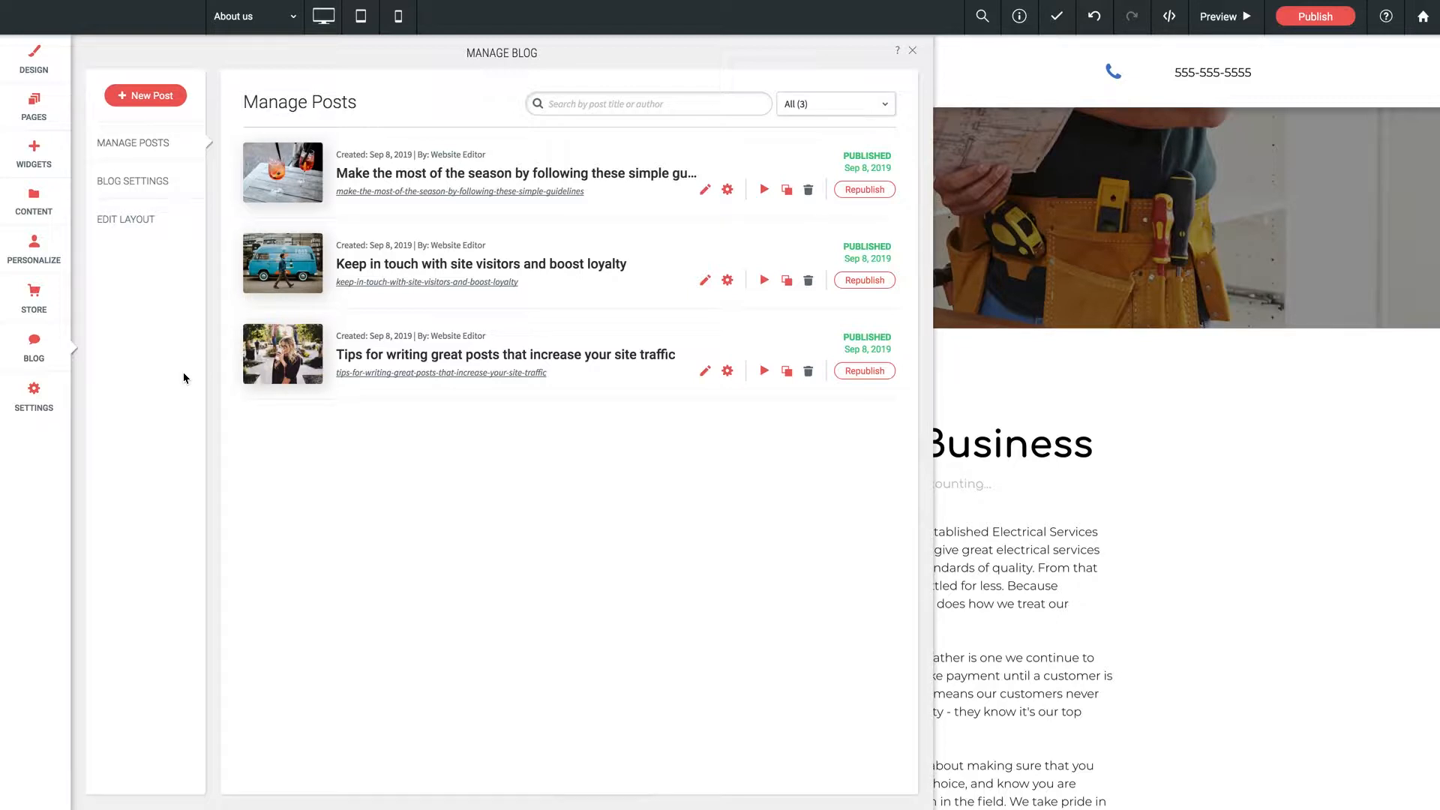
# Open the blog's post layout for editing, dismiss the layout introduction, and look over the whole post template
pyautogui.click(127, 221)
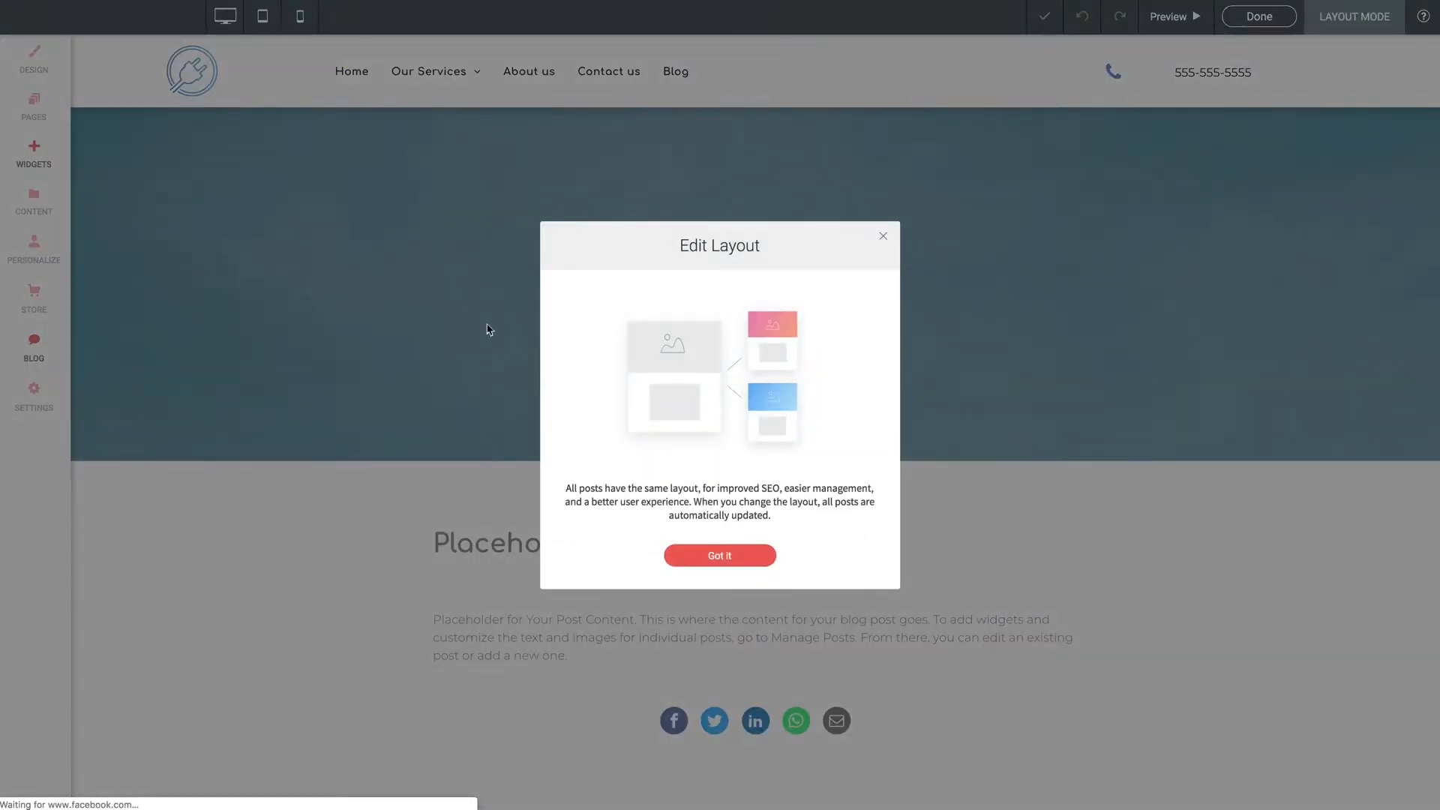
pyautogui.click(884, 236)
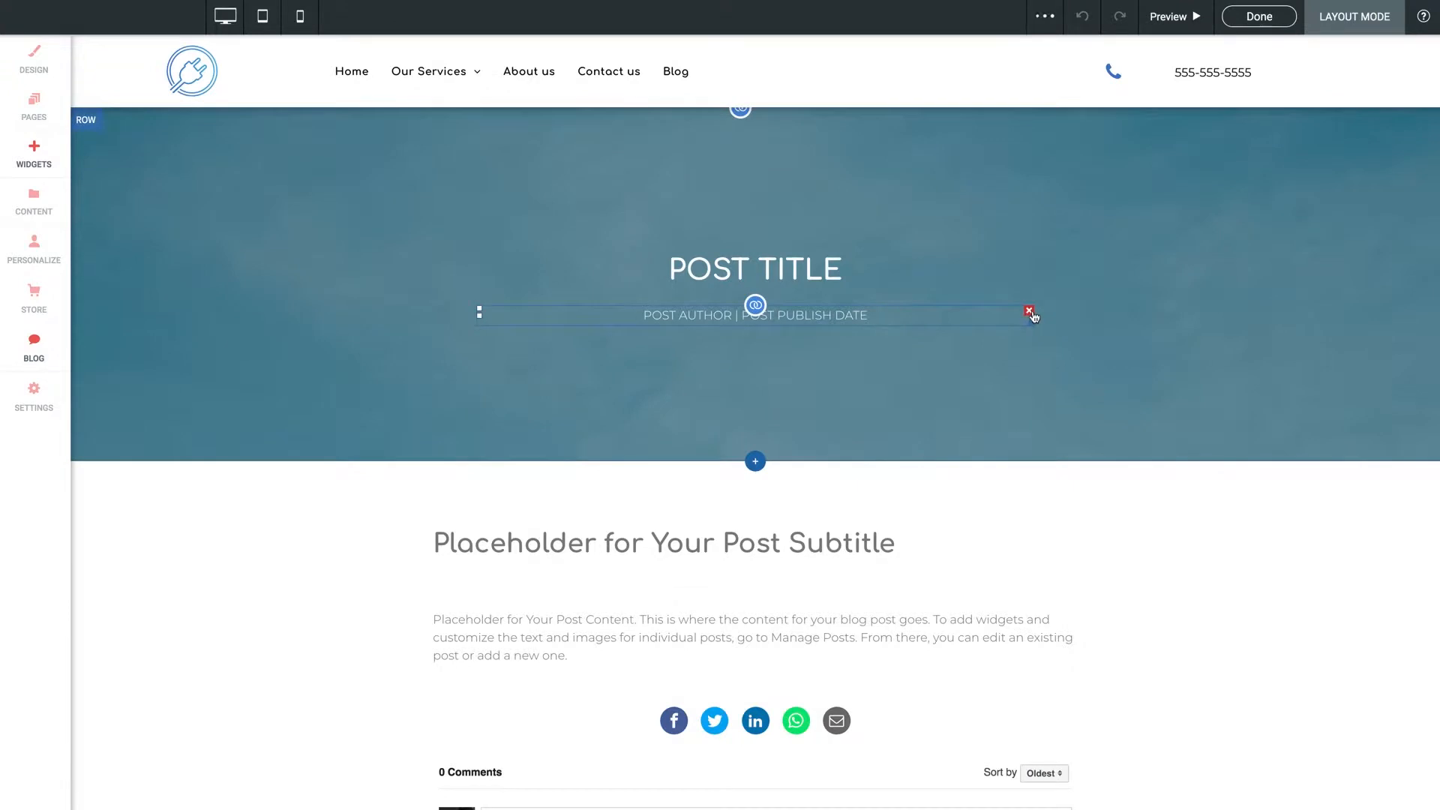
pyautogui.scroll(-4, 1157, 570)
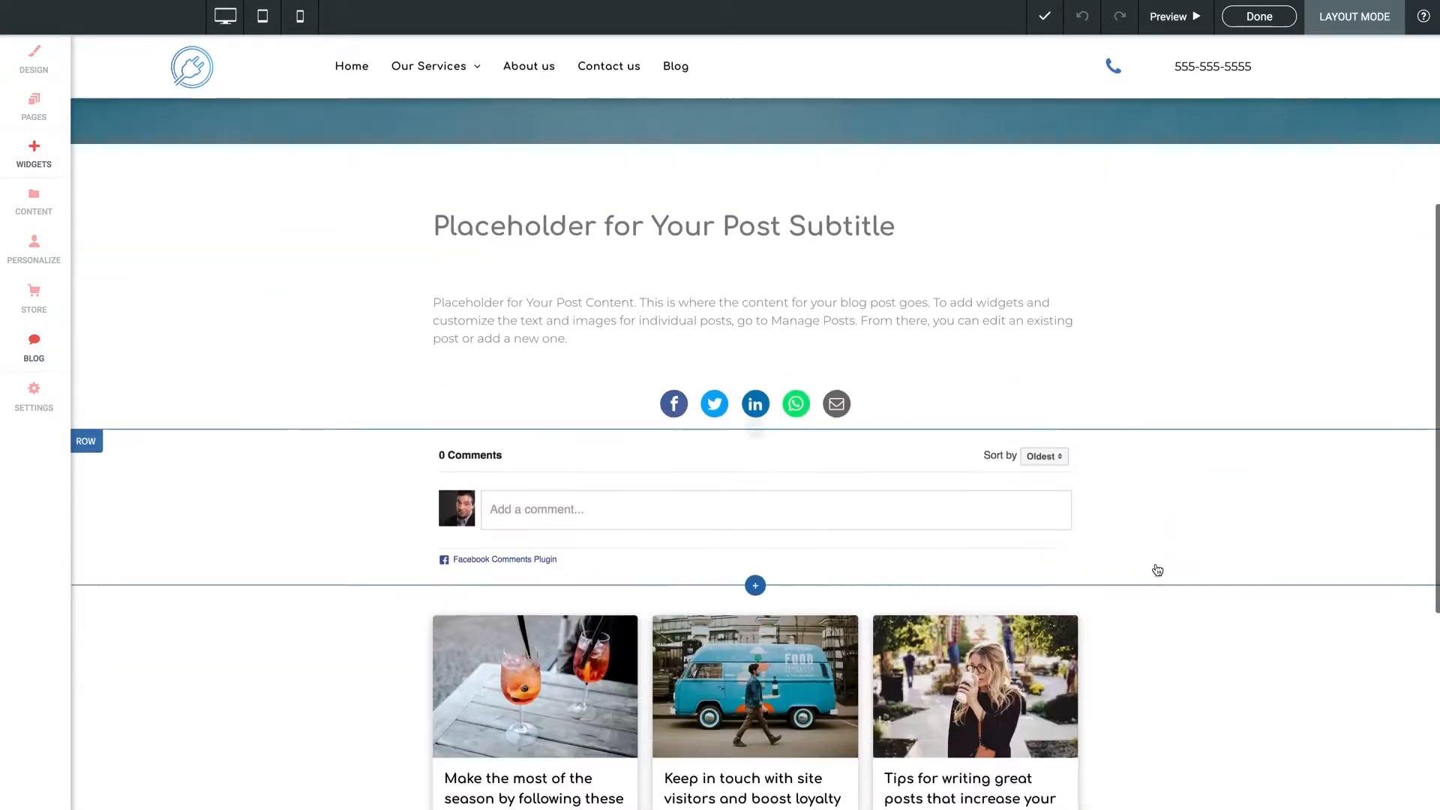
pyautogui.scroll(-3, 1157, 570)
pyautogui.scroll(5, 1157, 570)
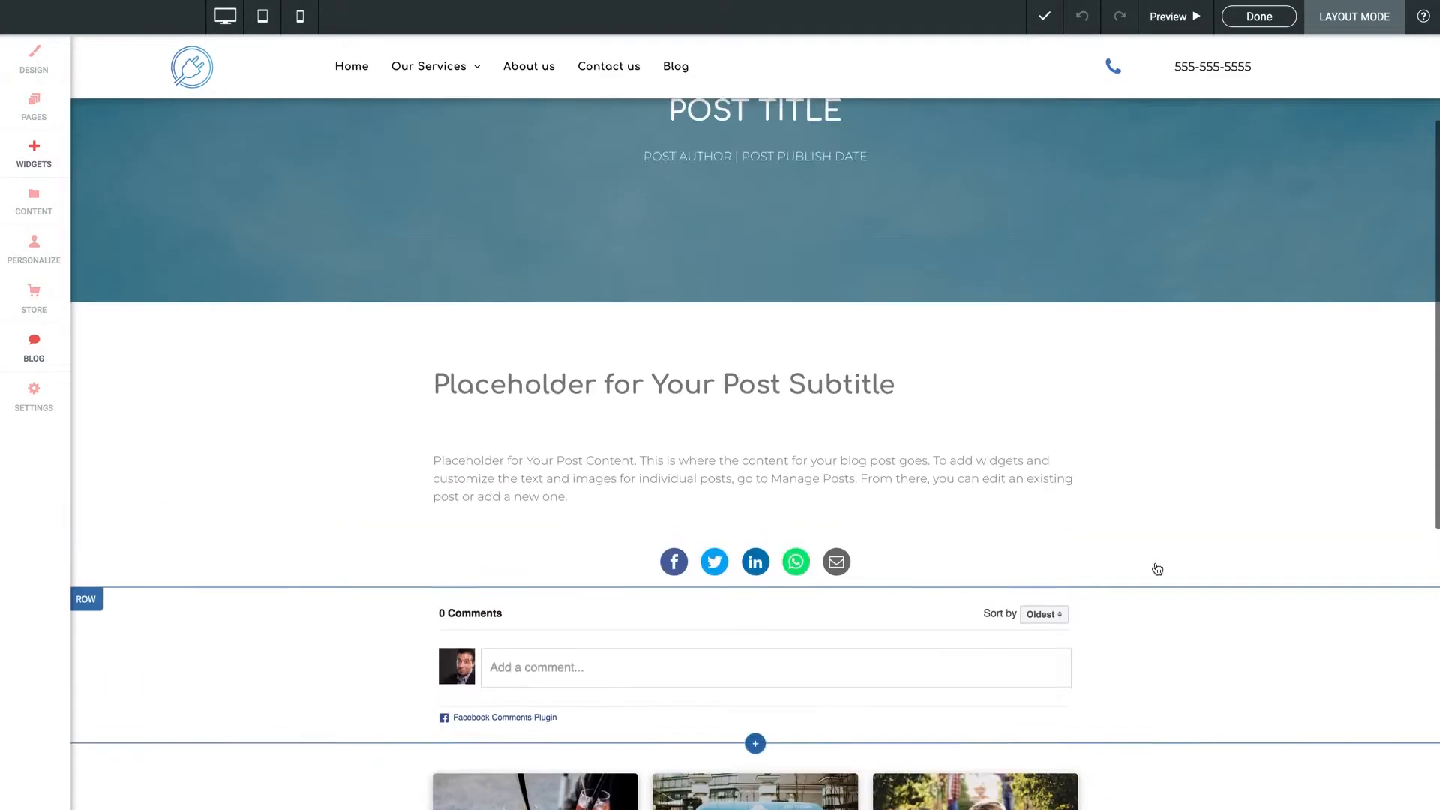
pyautogui.scroll(2, 1157, 569)
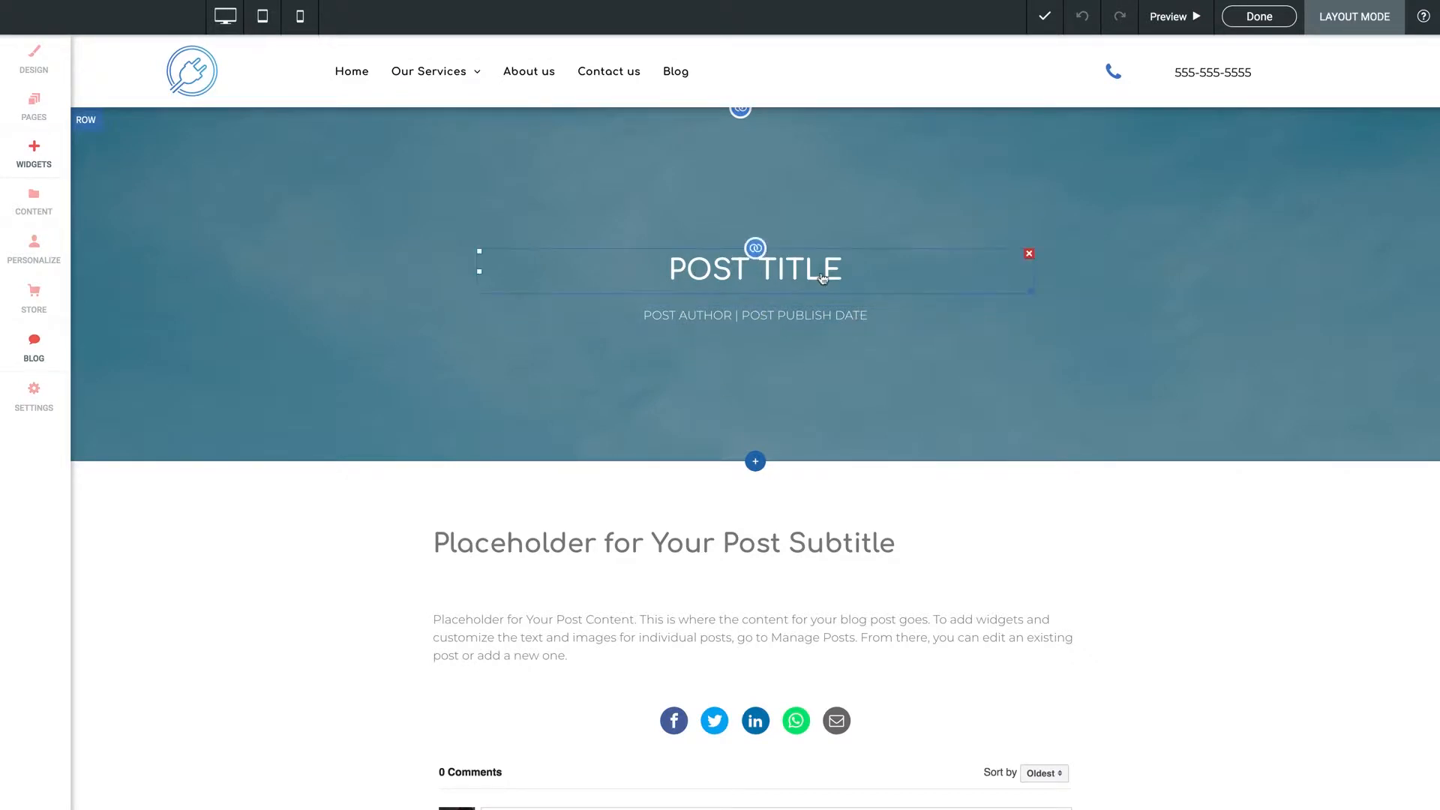
# Open the design settings of the post title in the header row and look through the available fonts
pyautogui.rightClick(725, 275)
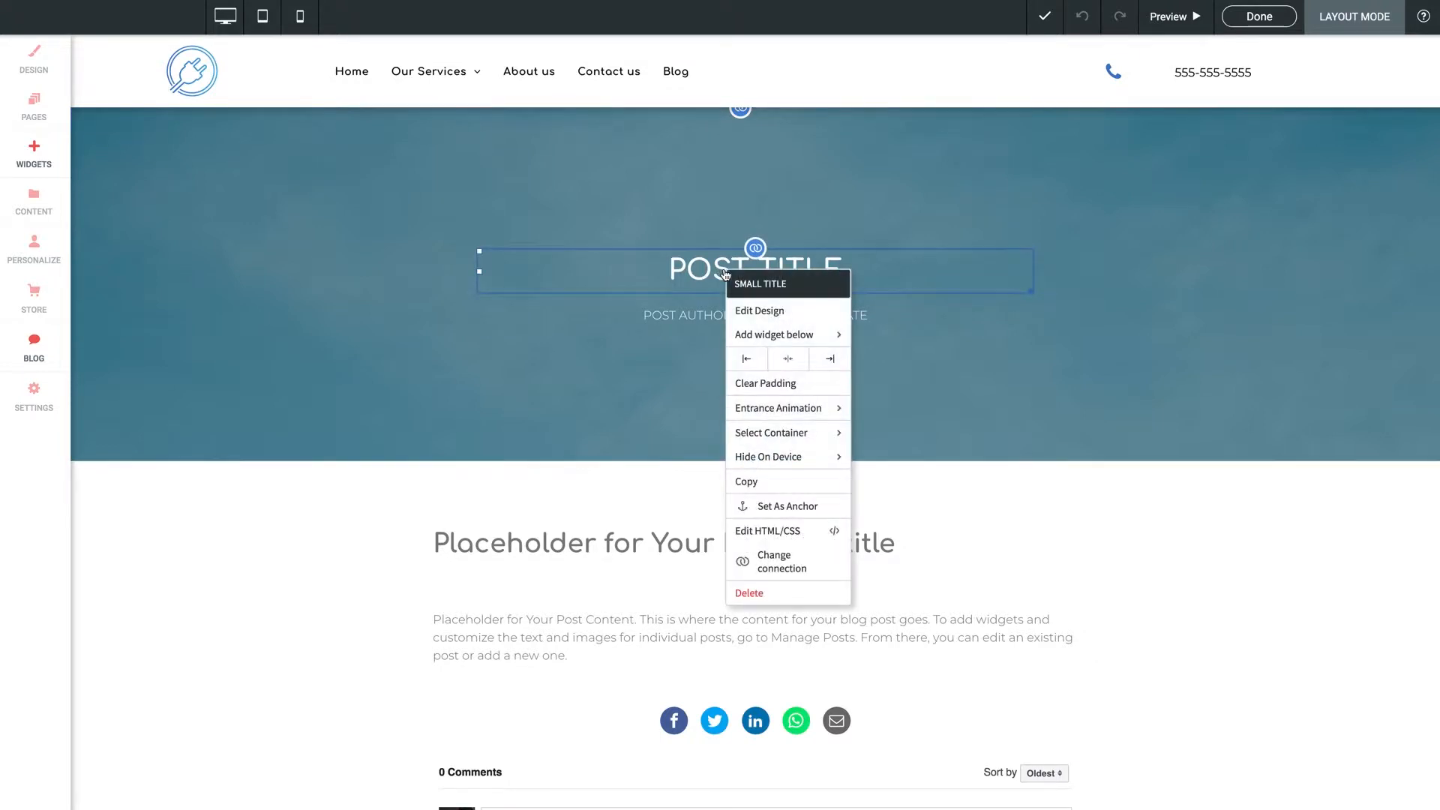
pyautogui.click(749, 310)
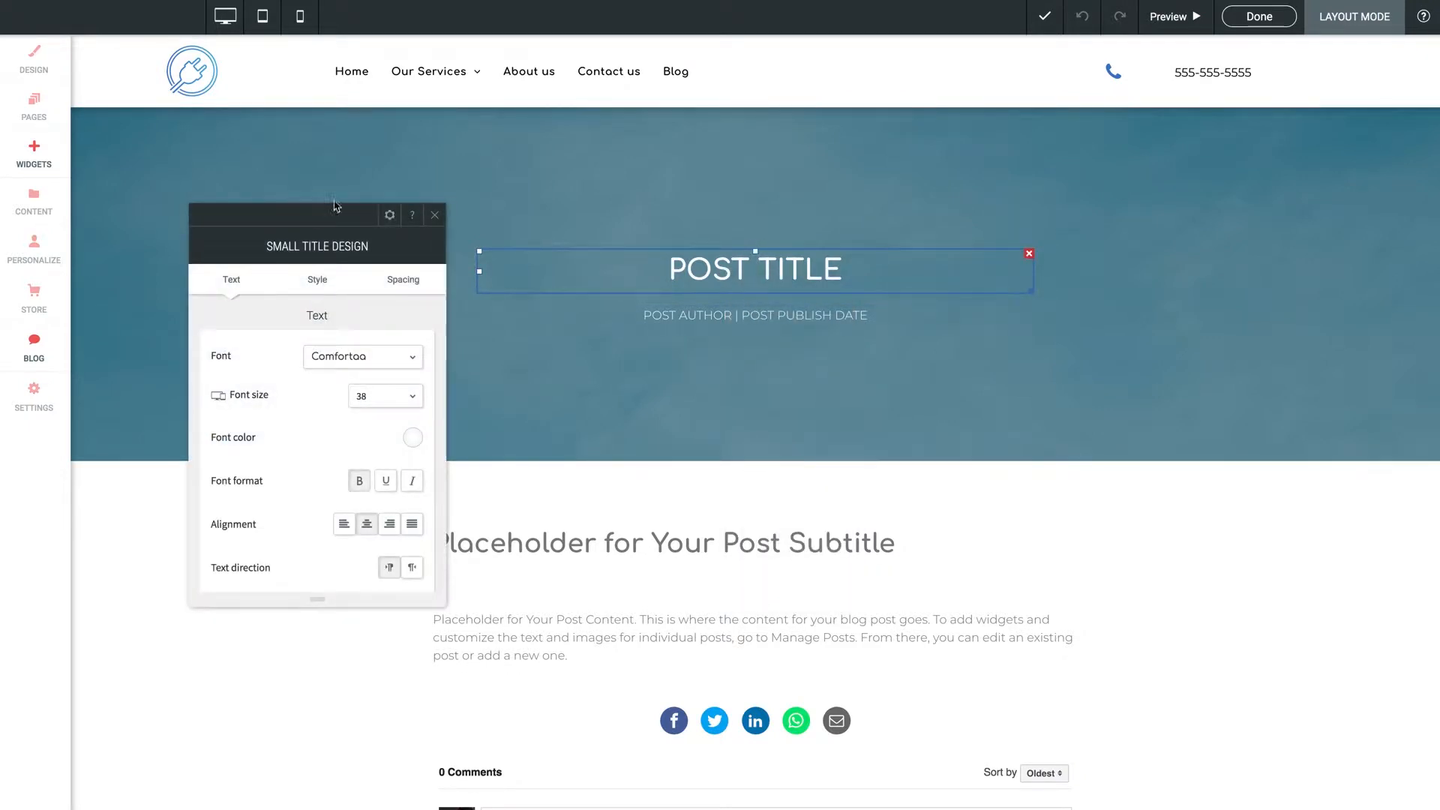
pyautogui.moveTo(323, 215); pyautogui.dragTo(477, 162)
pyautogui.scroll(-3, 448, 310)
pyautogui.scroll(2, 448, 309)
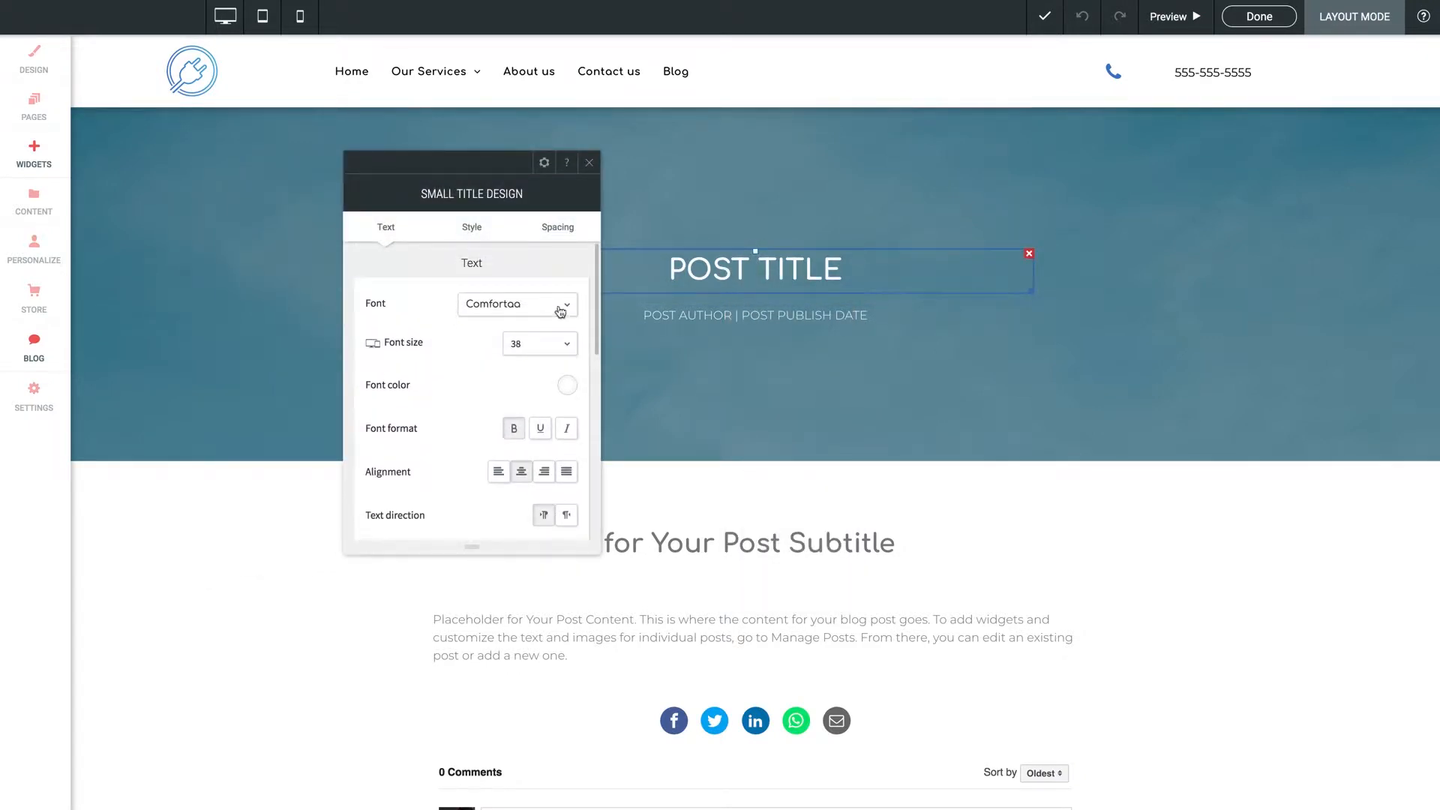
pyautogui.click(556, 305)
pyautogui.scroll(-5, 530, 371)
pyautogui.scroll(-2, 530, 372)
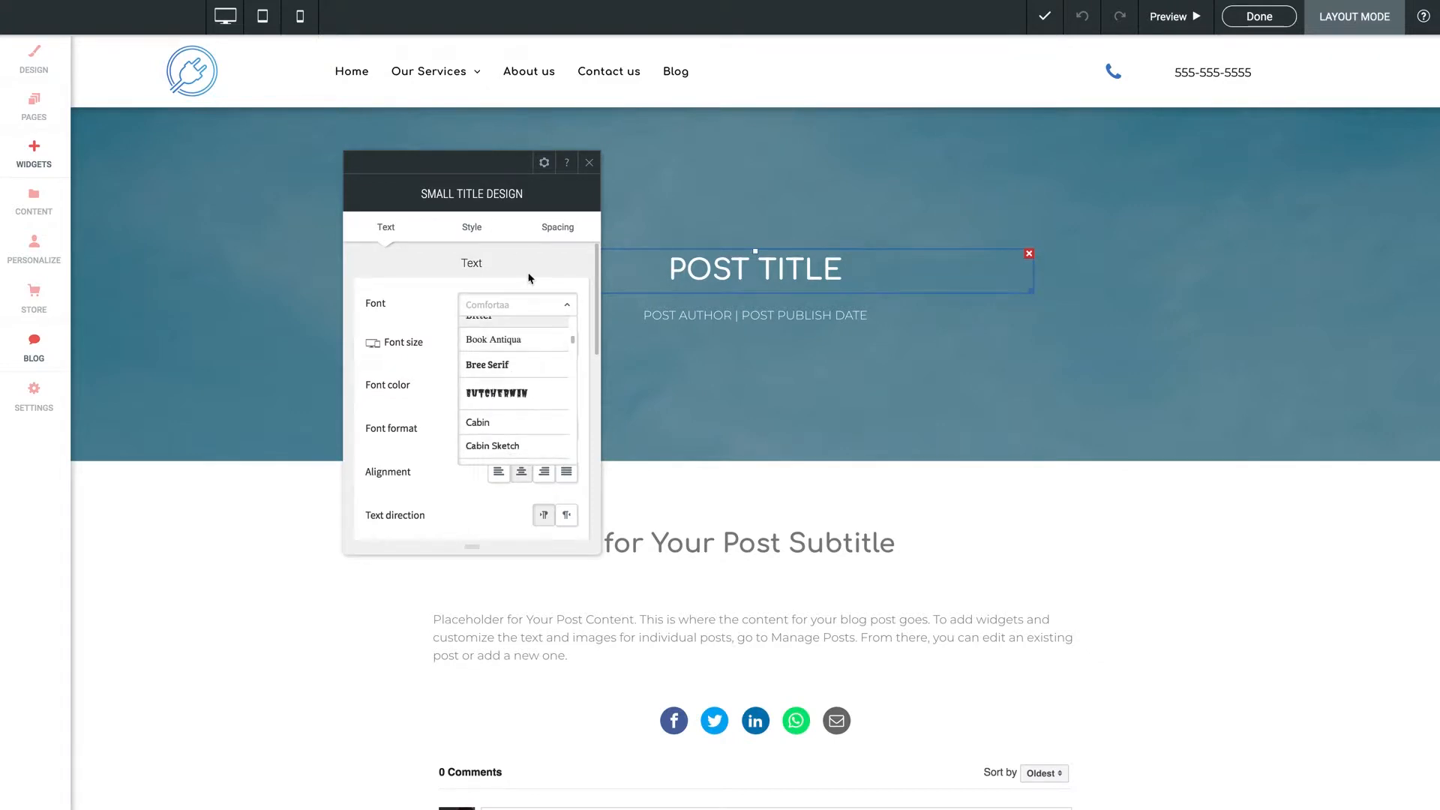
pyautogui.click(447, 373)
# Review the post title's font size, background and border options, and close its design settings
pyautogui.scroll(-1, 446, 373)
pyautogui.click(558, 321)
pyautogui.scroll(-3, 543, 385)
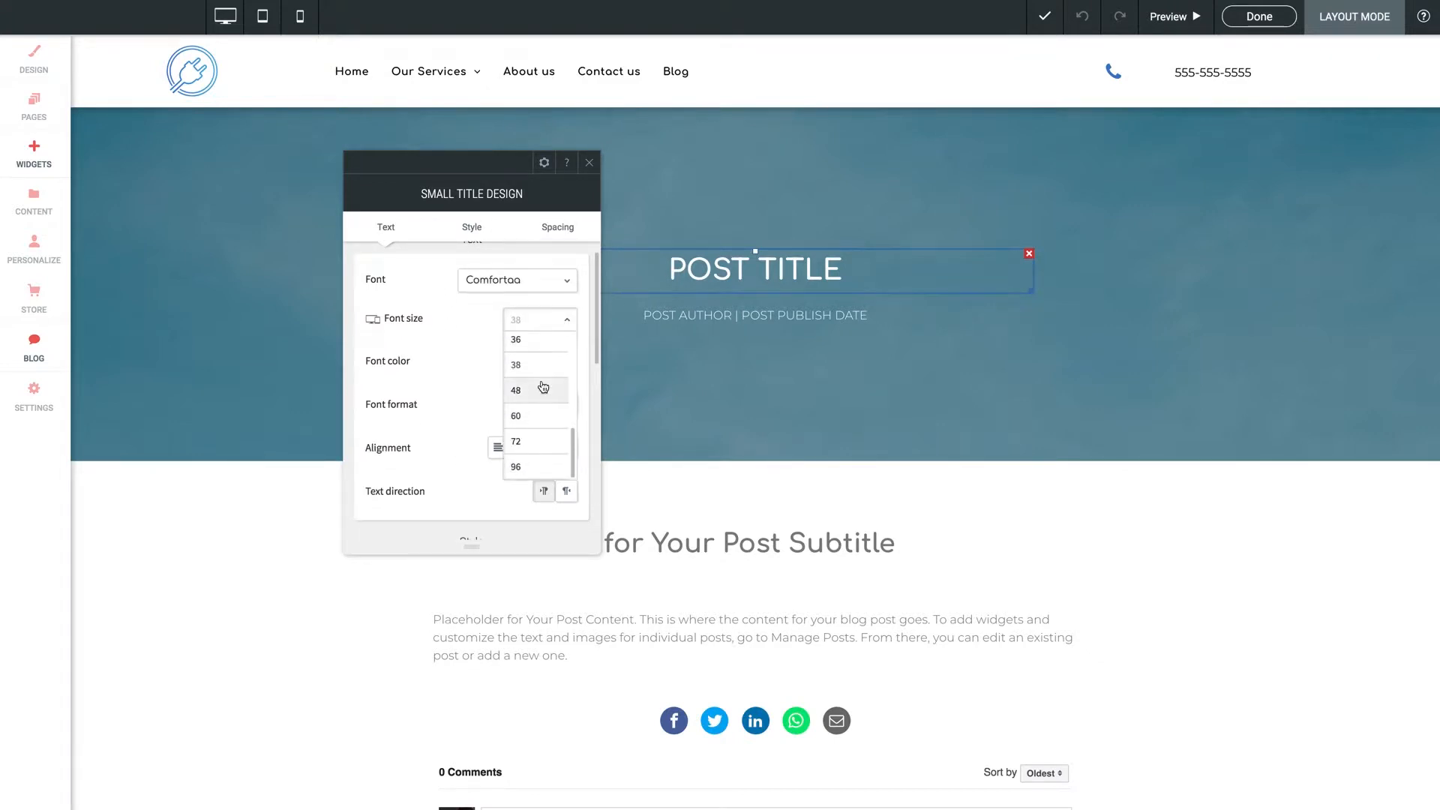
pyautogui.click(477, 355)
pyautogui.scroll(-1, 473, 360)
pyautogui.scroll(-3, 473, 360)
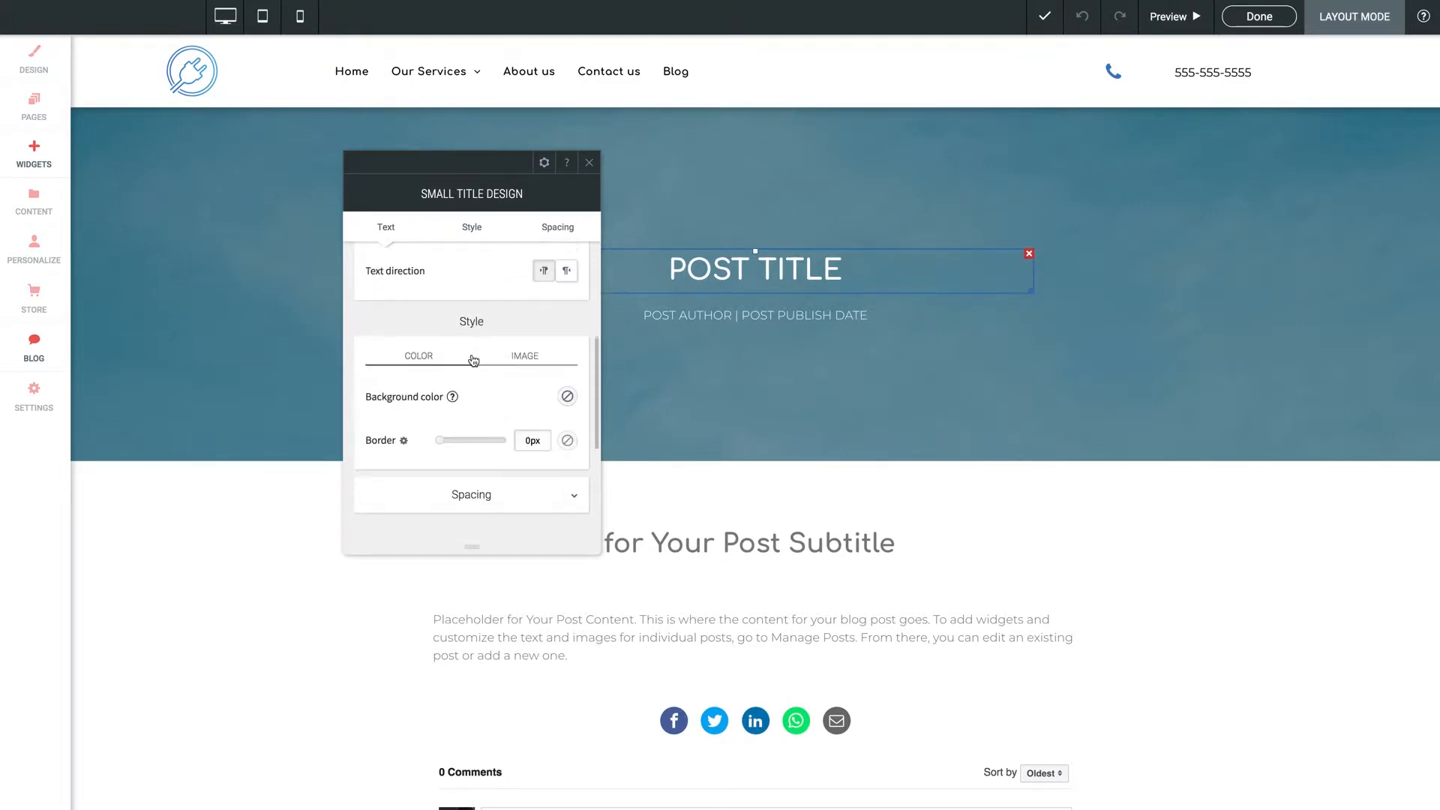
pyautogui.scroll(3, 472, 360)
pyautogui.scroll(2, 473, 360)
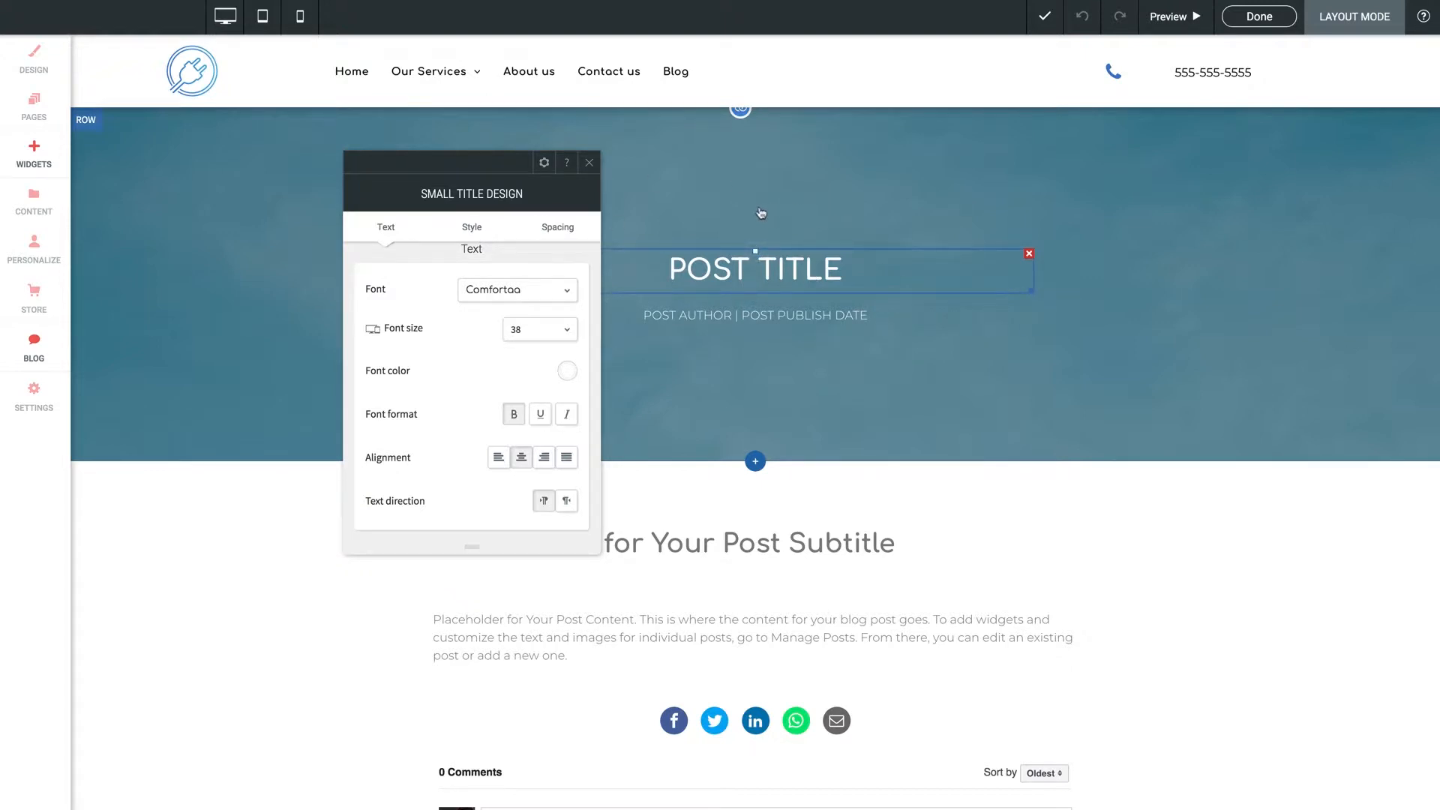
pyautogui.click(588, 163)
# Open the design settings of the social share icons below the post content and view their layout options
pyautogui.scroll(-5, 334, 405)
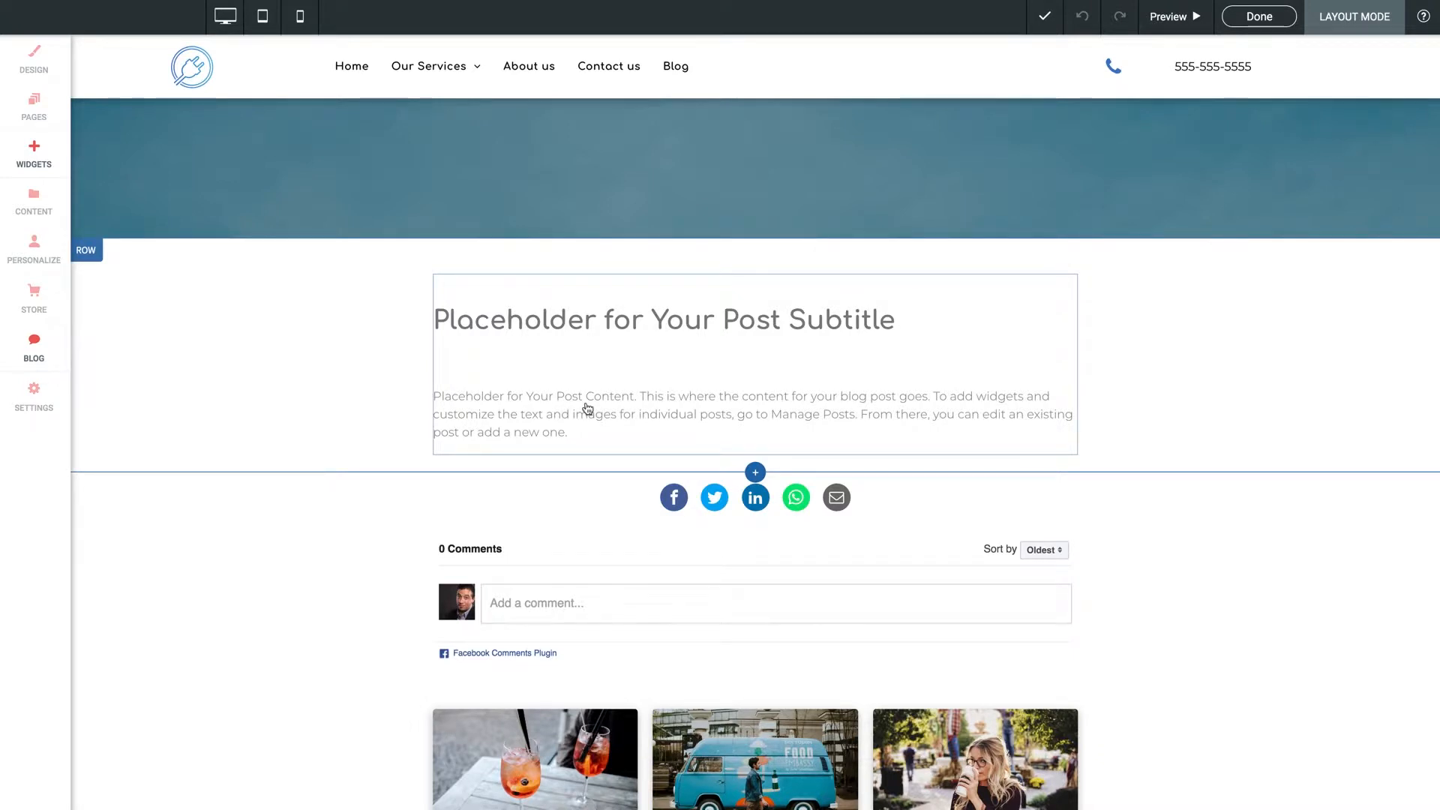
pyautogui.scroll(-2, 588, 409)
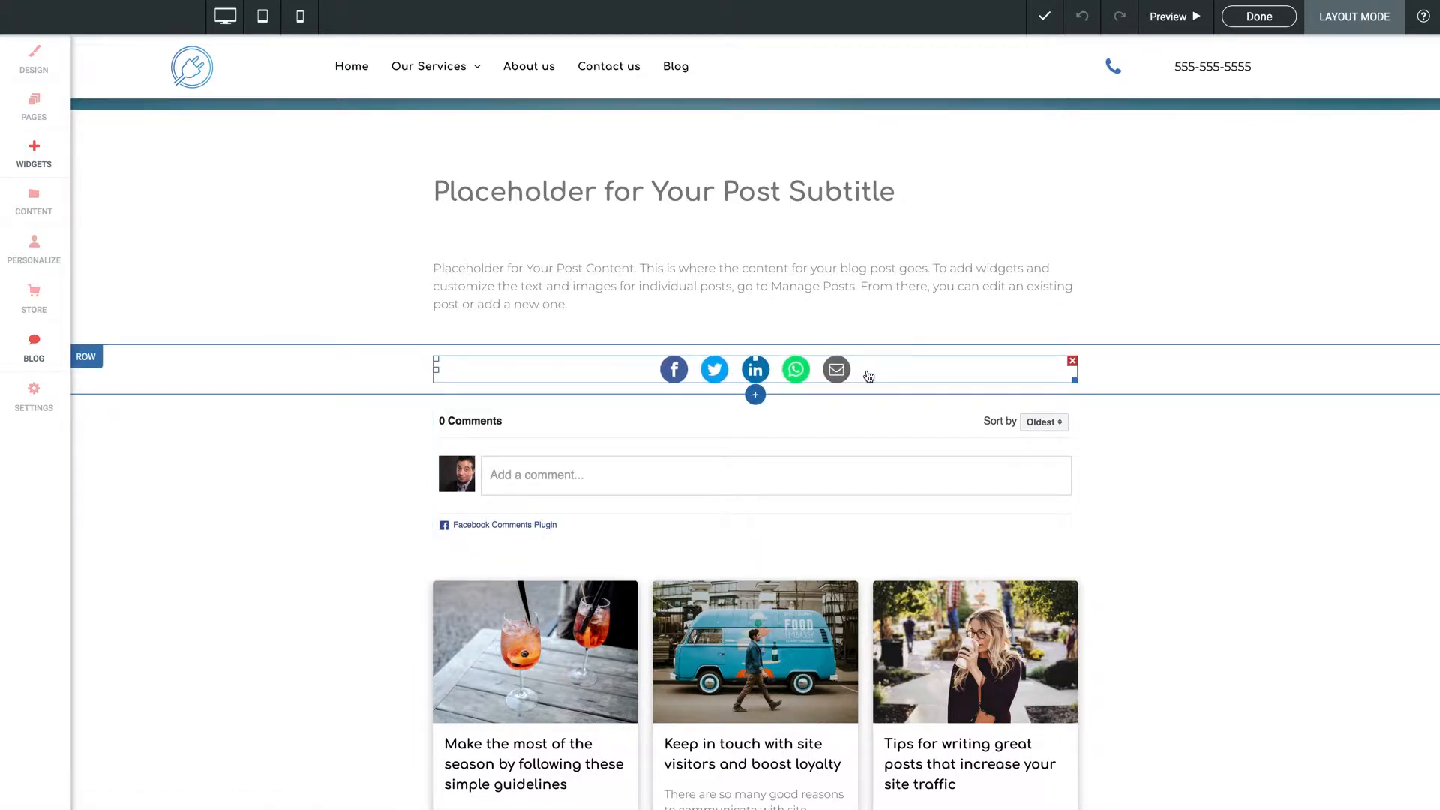
pyautogui.click(759, 375)
pyautogui.moveTo(288, 226); pyautogui.dragTo(428, 224)
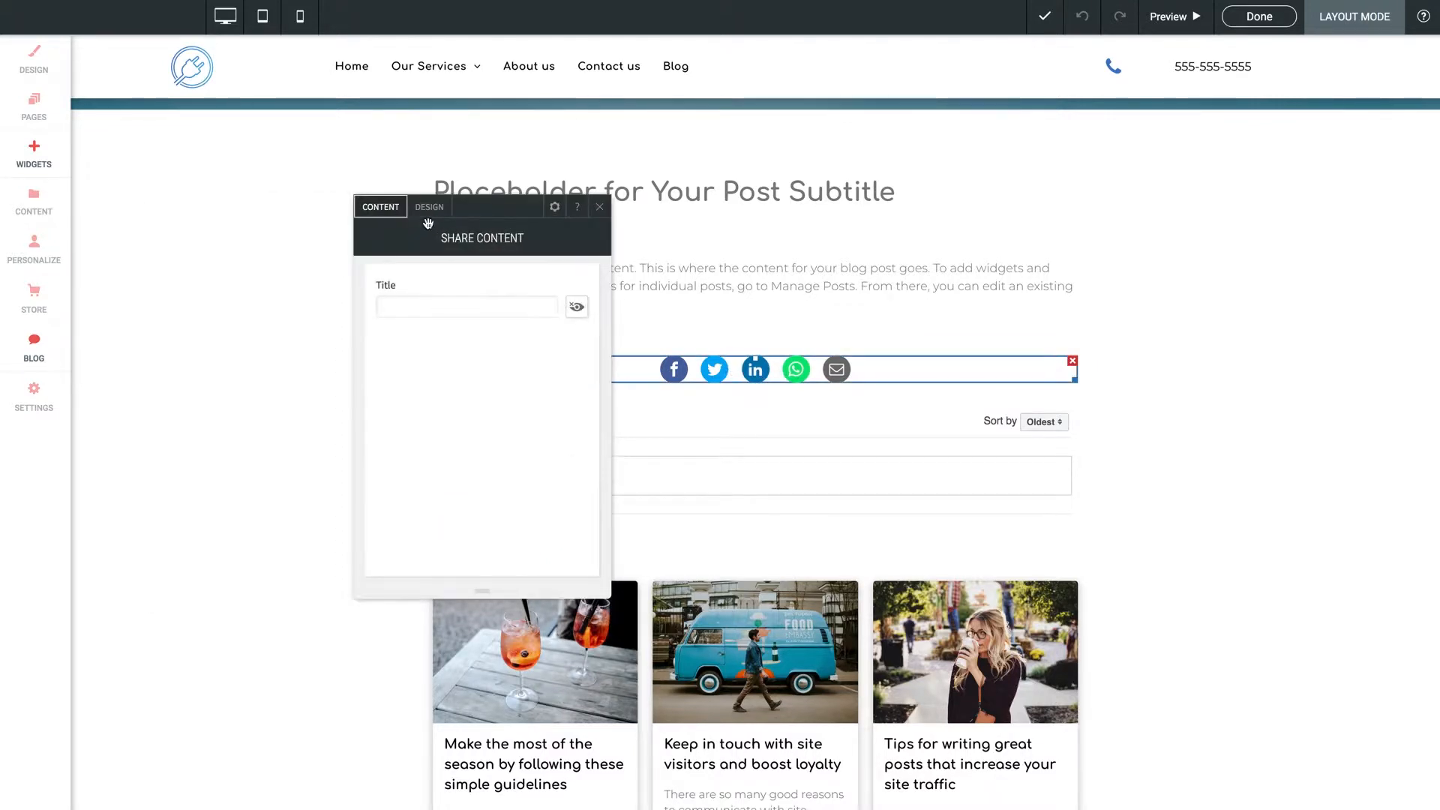
pyautogui.click(429, 208)
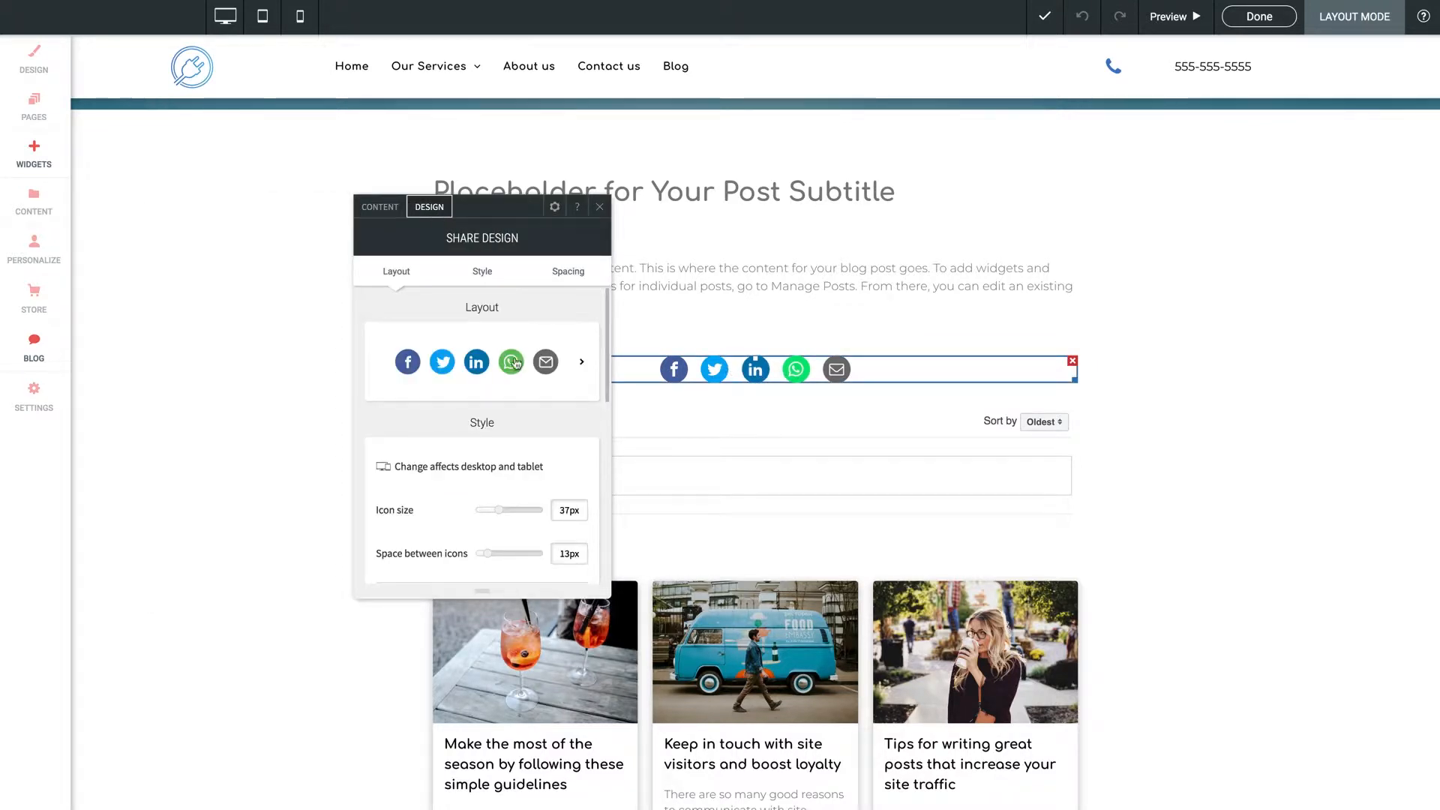
pyautogui.click(516, 363)
pyautogui.click(577, 309)
# Review the share icons' size, spacing and desktop hover effect options, and close their settings
pyautogui.scroll(-5, 534, 378)
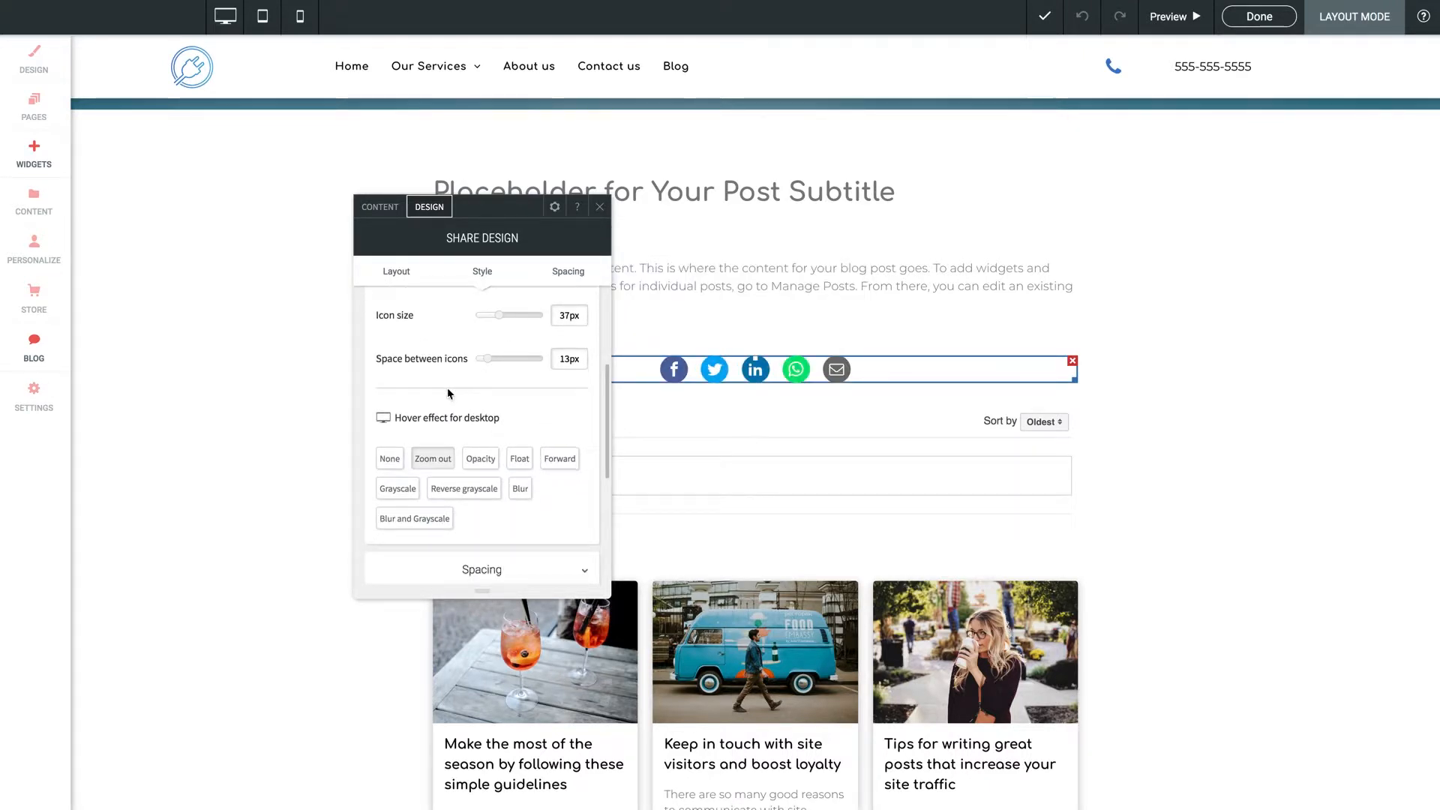
pyautogui.scroll(-1, 448, 393)
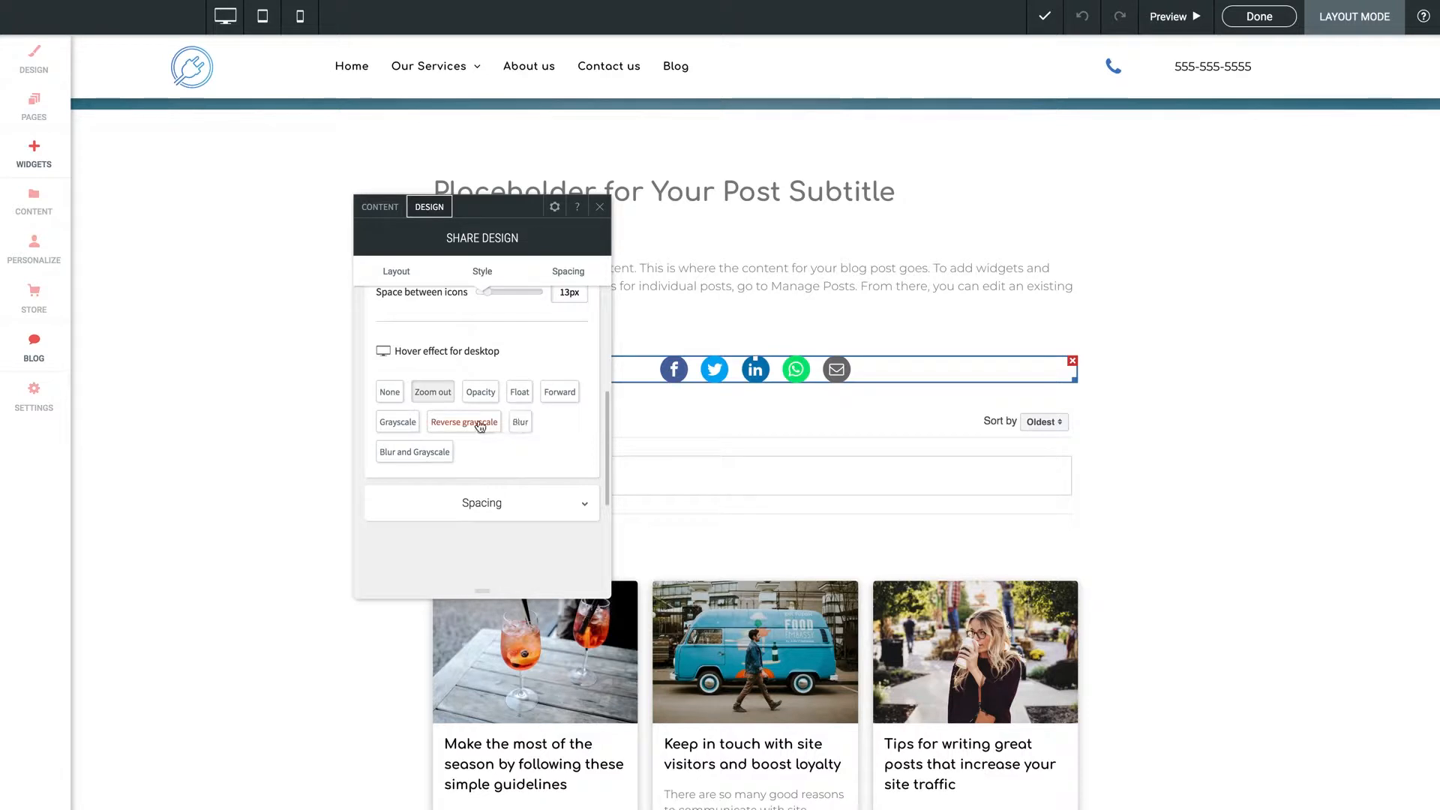
pyautogui.click(480, 422)
pyautogui.click(599, 206)
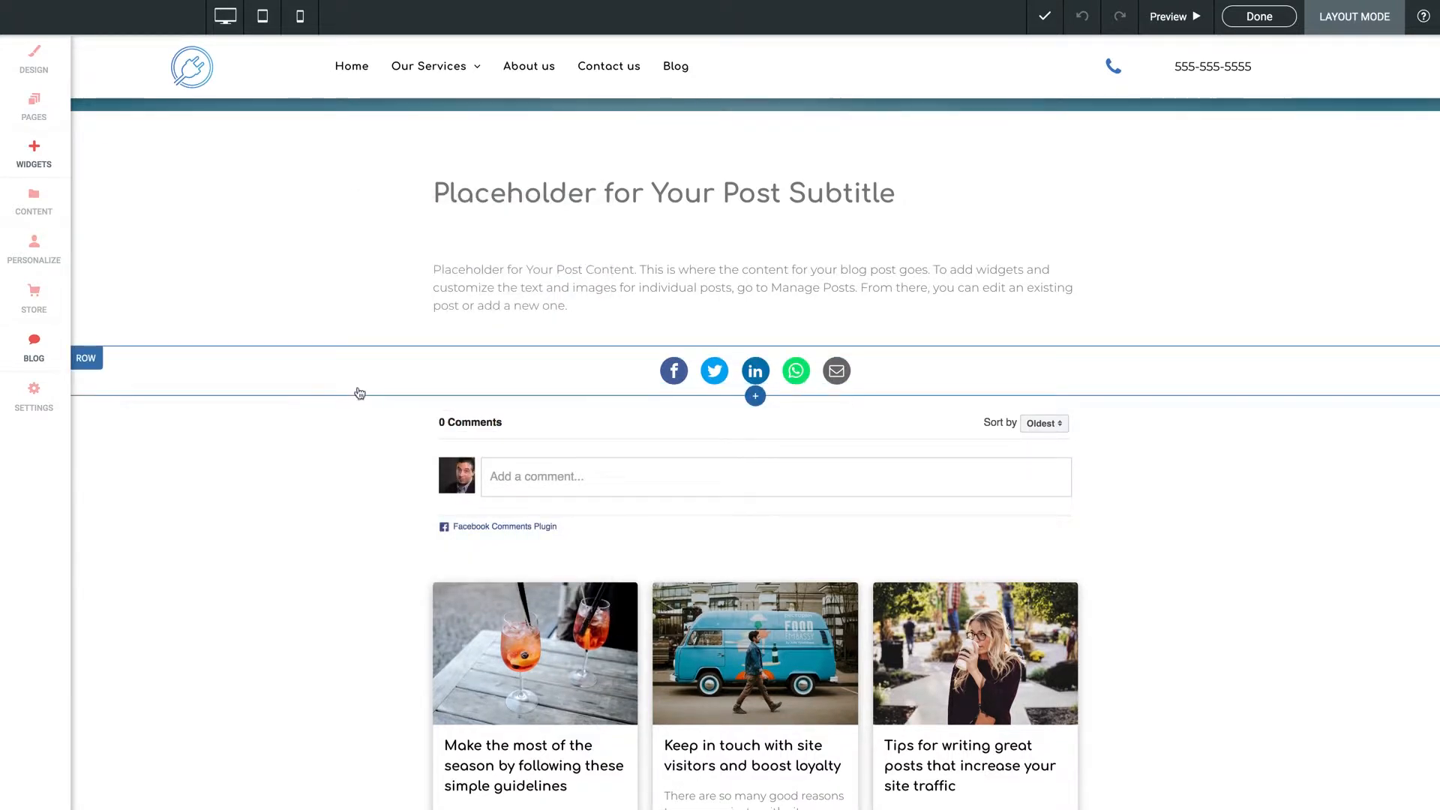
# View the available options for the row holding the share icons and look over the Facebook comments section
pyautogui.click(87, 360)
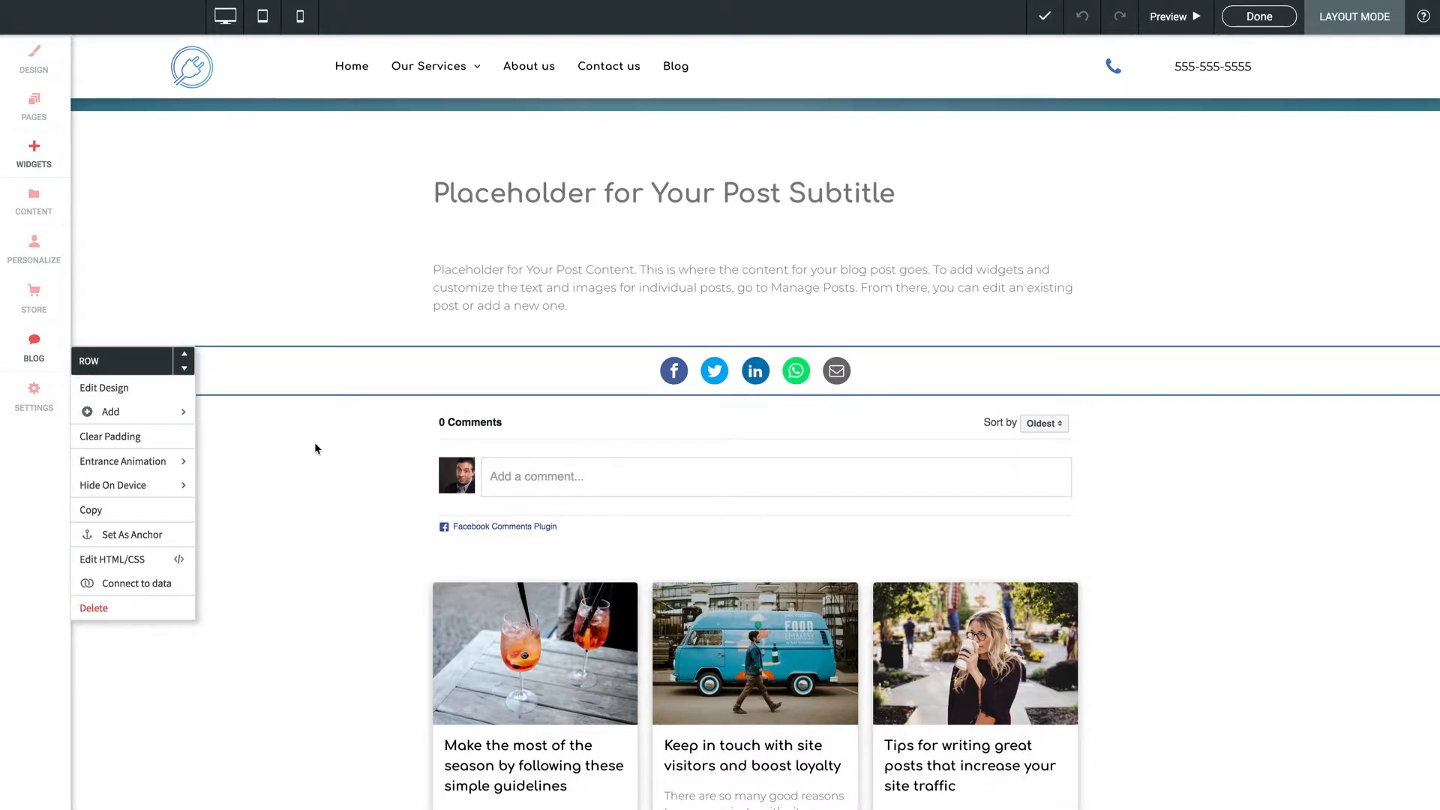
pyautogui.scroll(-1, 665, 475)
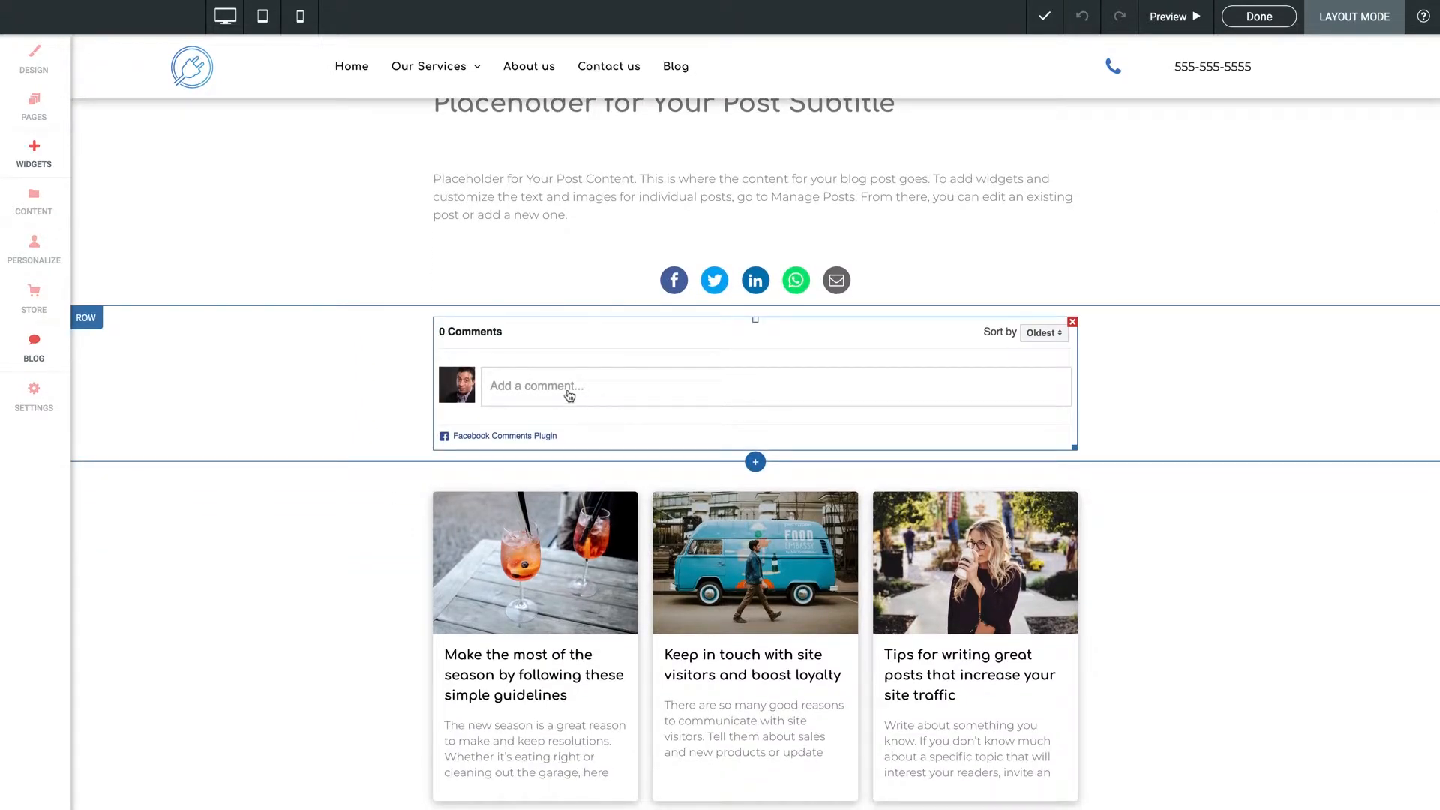
pyautogui.scroll(-2, 376, 505)
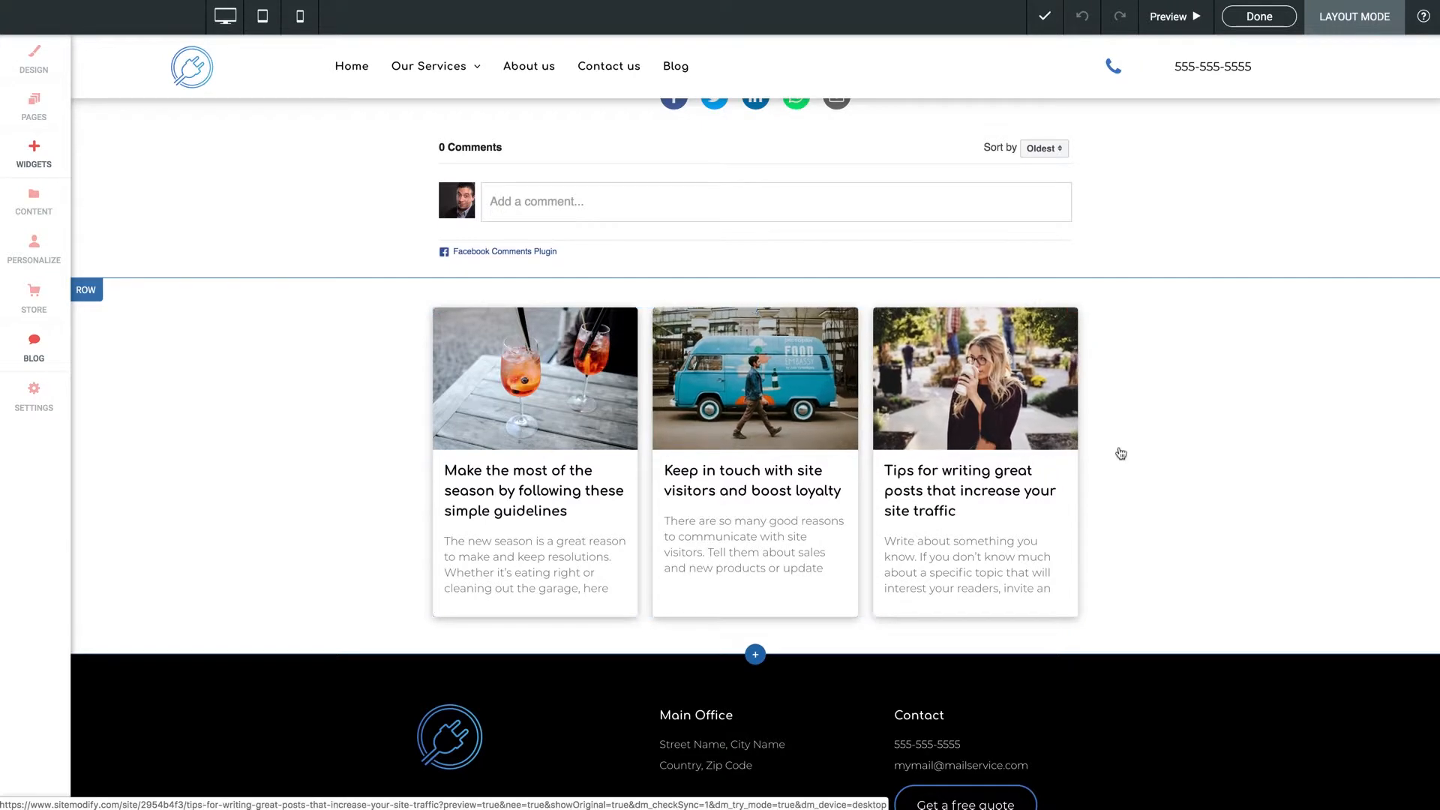
# Open the content settings of the All Posts widget beneath the comments and review its display options
pyautogui.click(751, 409)
pyautogui.moveTo(283, 218); pyautogui.dragTo(459, 197)
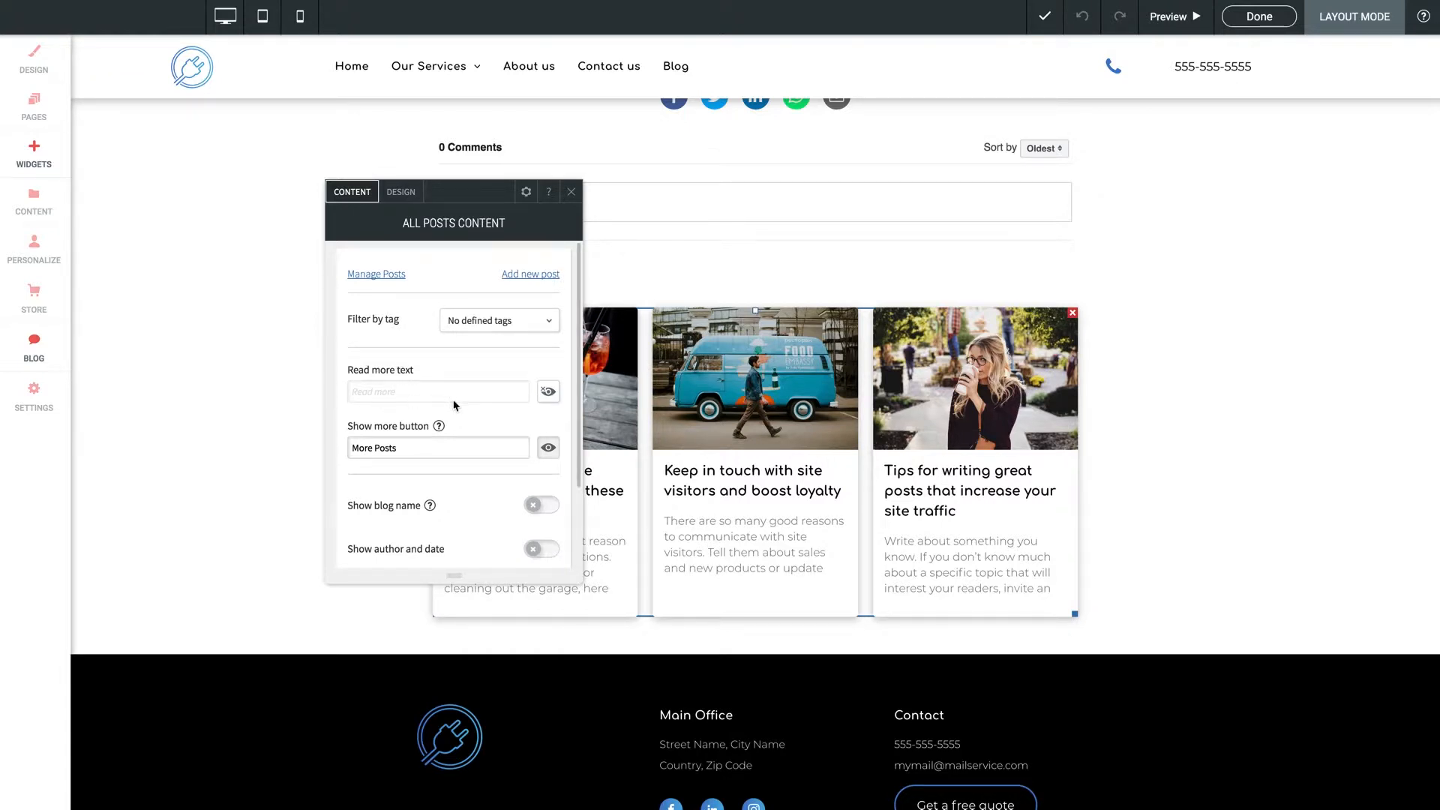
pyautogui.scroll(-2, 453, 405)
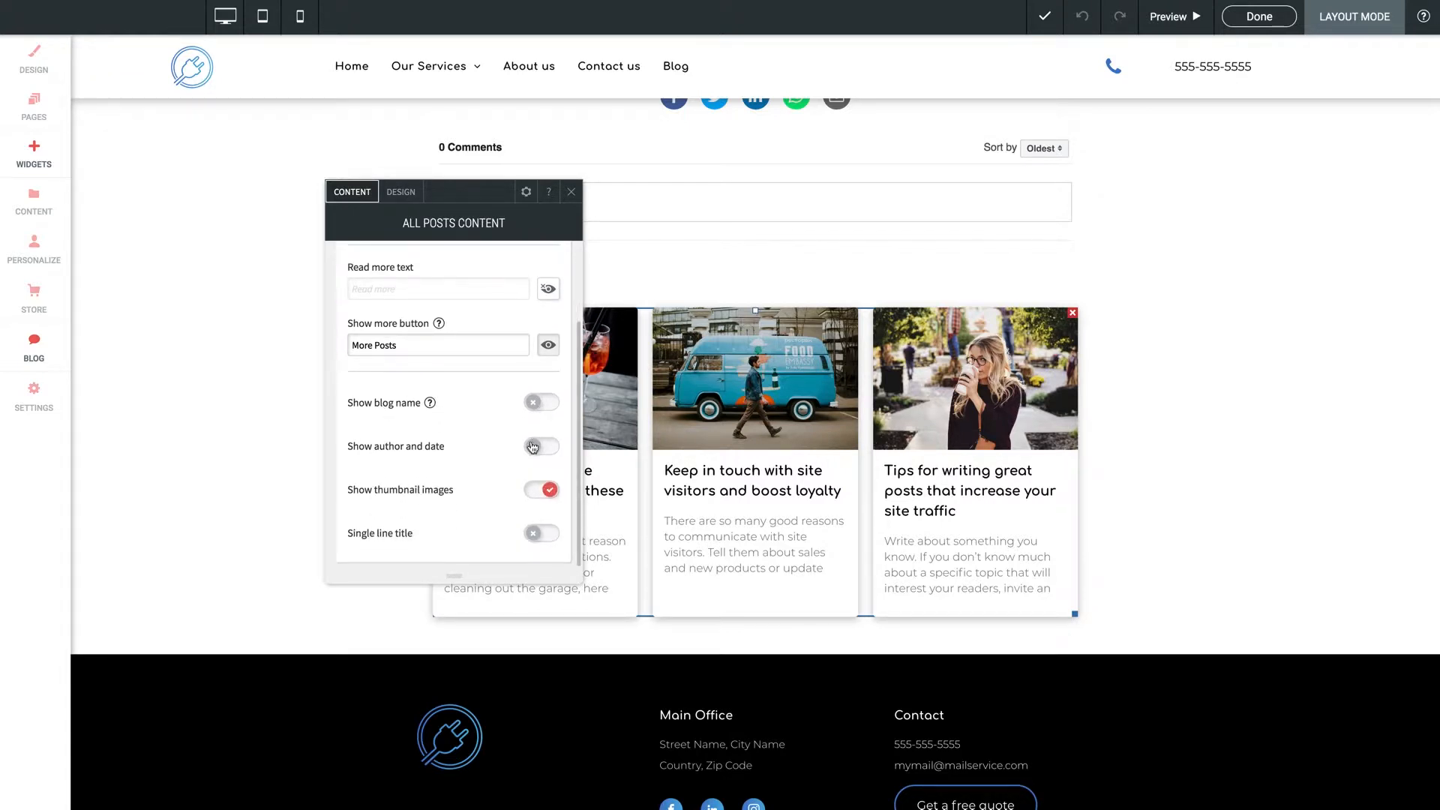
# Examine the All Posts widget's design layouts and its visible posts setting without changing them
pyautogui.click(401, 193)
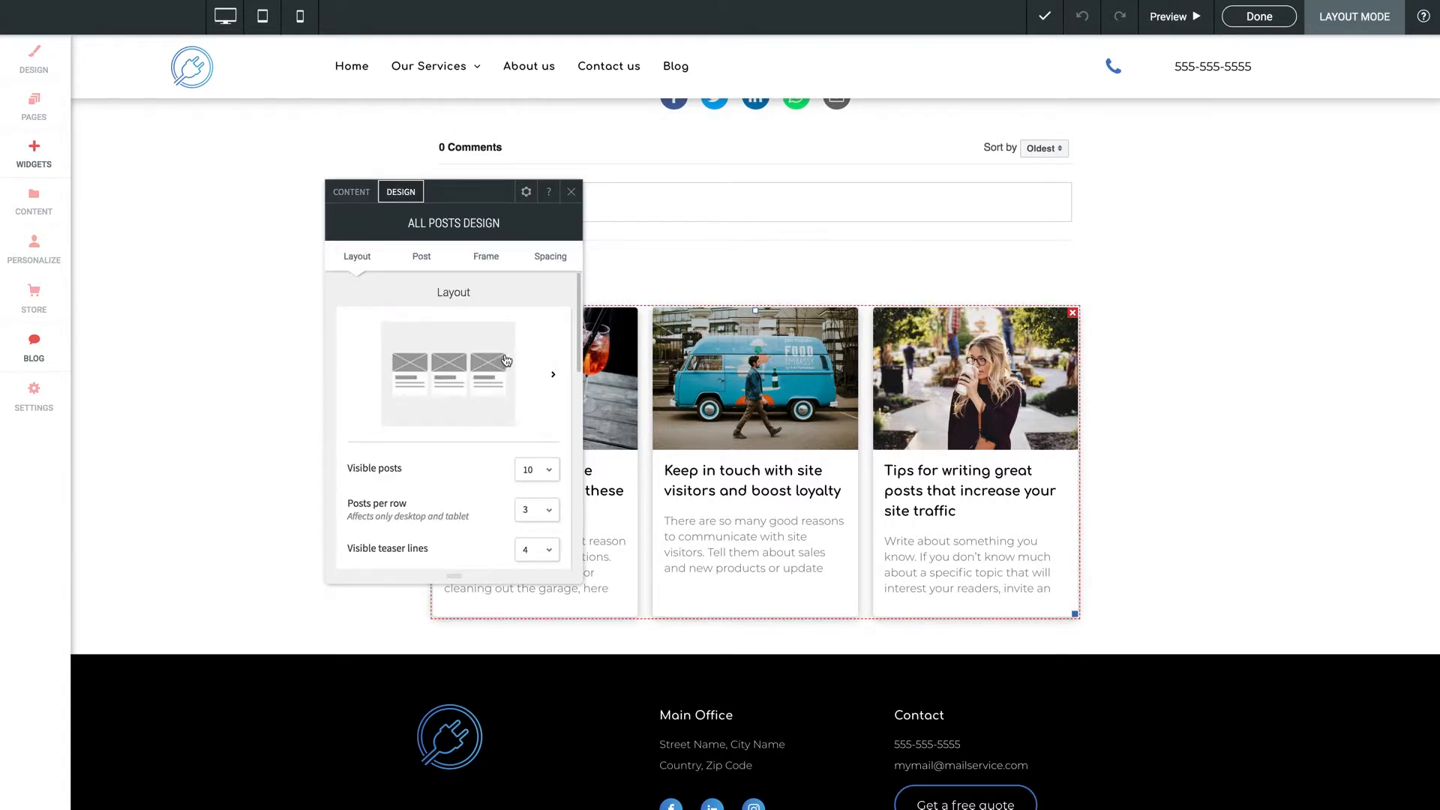
pyautogui.scroll(-1, 461, 368)
pyautogui.click(461, 358)
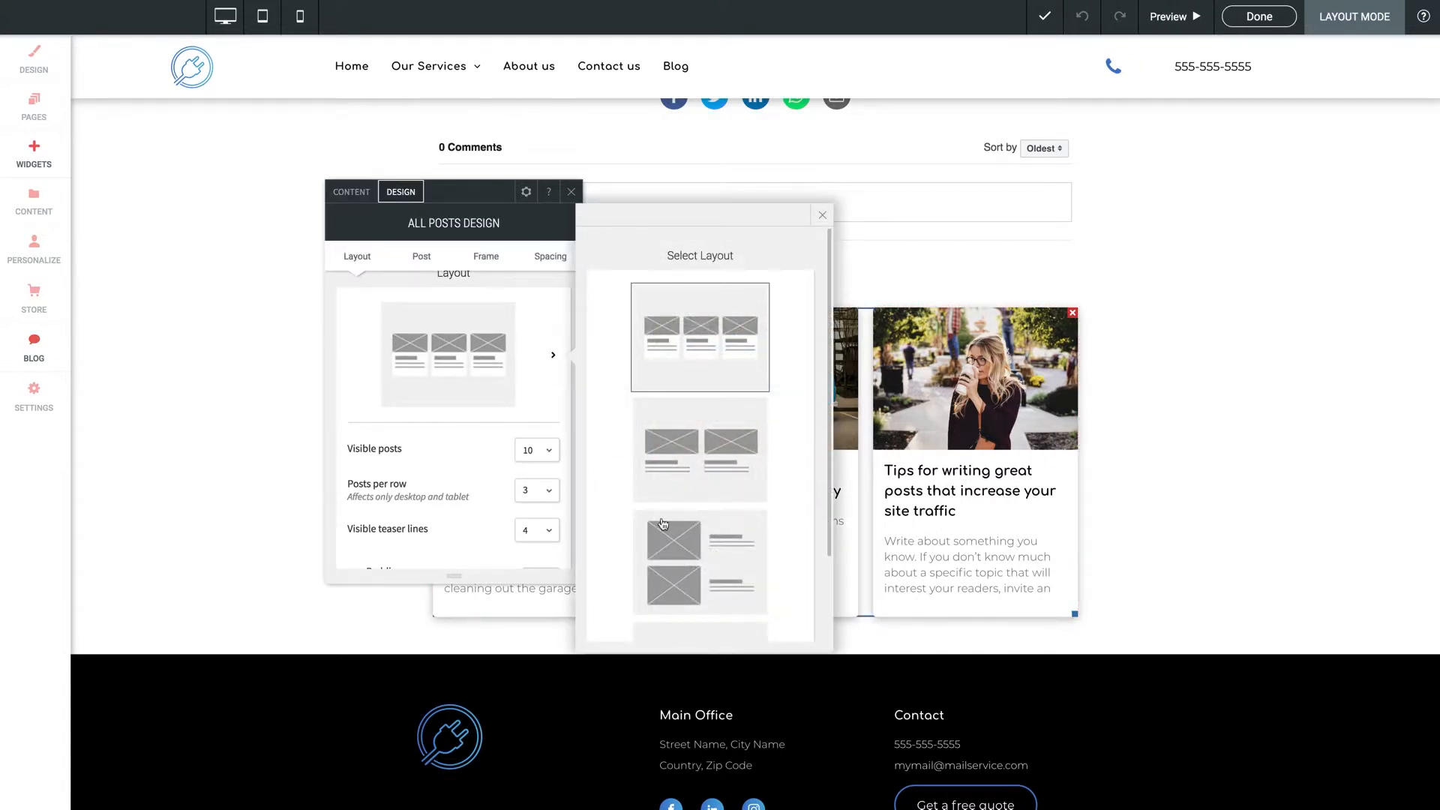
pyautogui.click(483, 418)
pyautogui.scroll(-2, 483, 418)
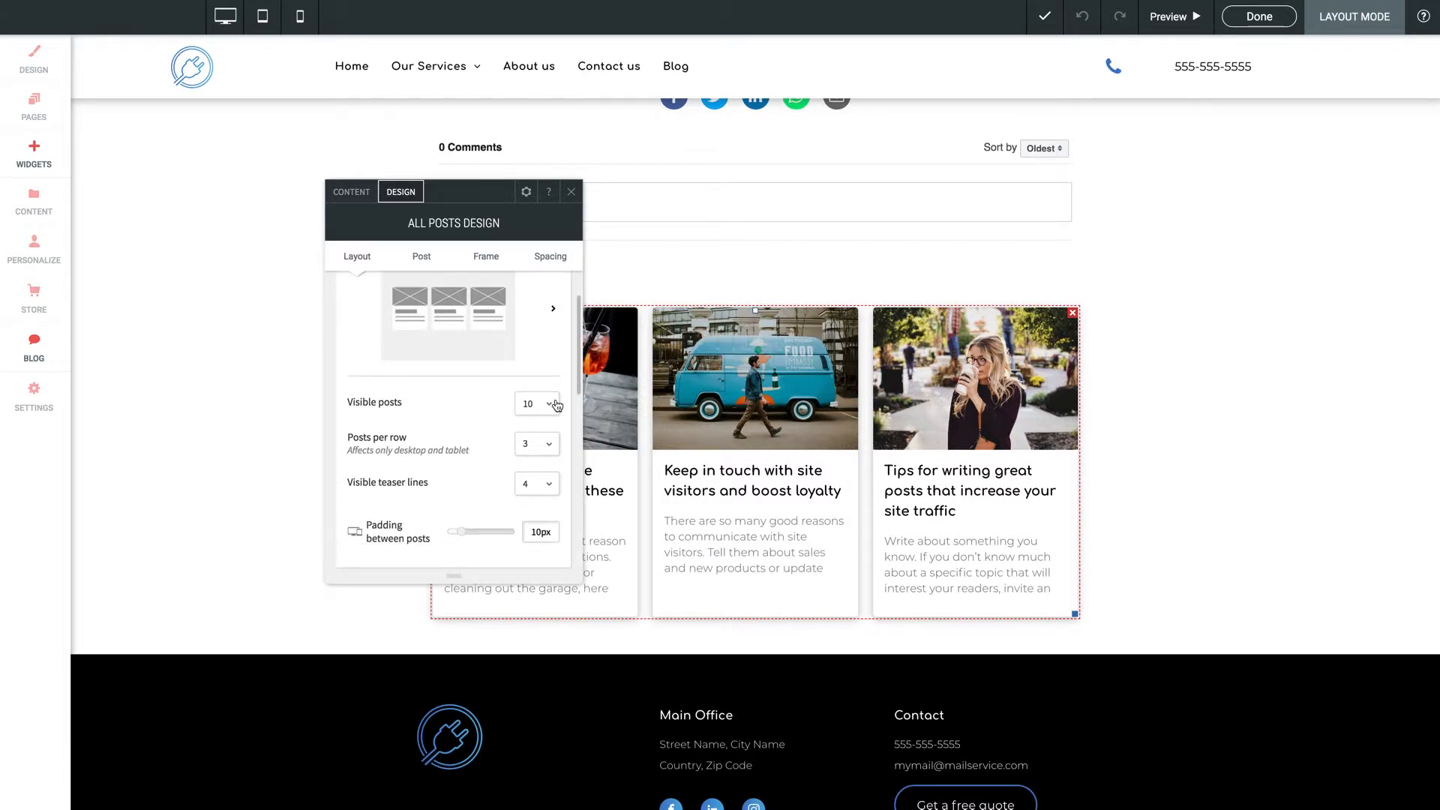
pyautogui.click(555, 403)
pyautogui.click(476, 406)
# Review the style, image and text design options for posts in the All Posts widget, and close its settings
pyautogui.scroll(-3, 475, 406)
pyautogui.scroll(-5, 475, 405)
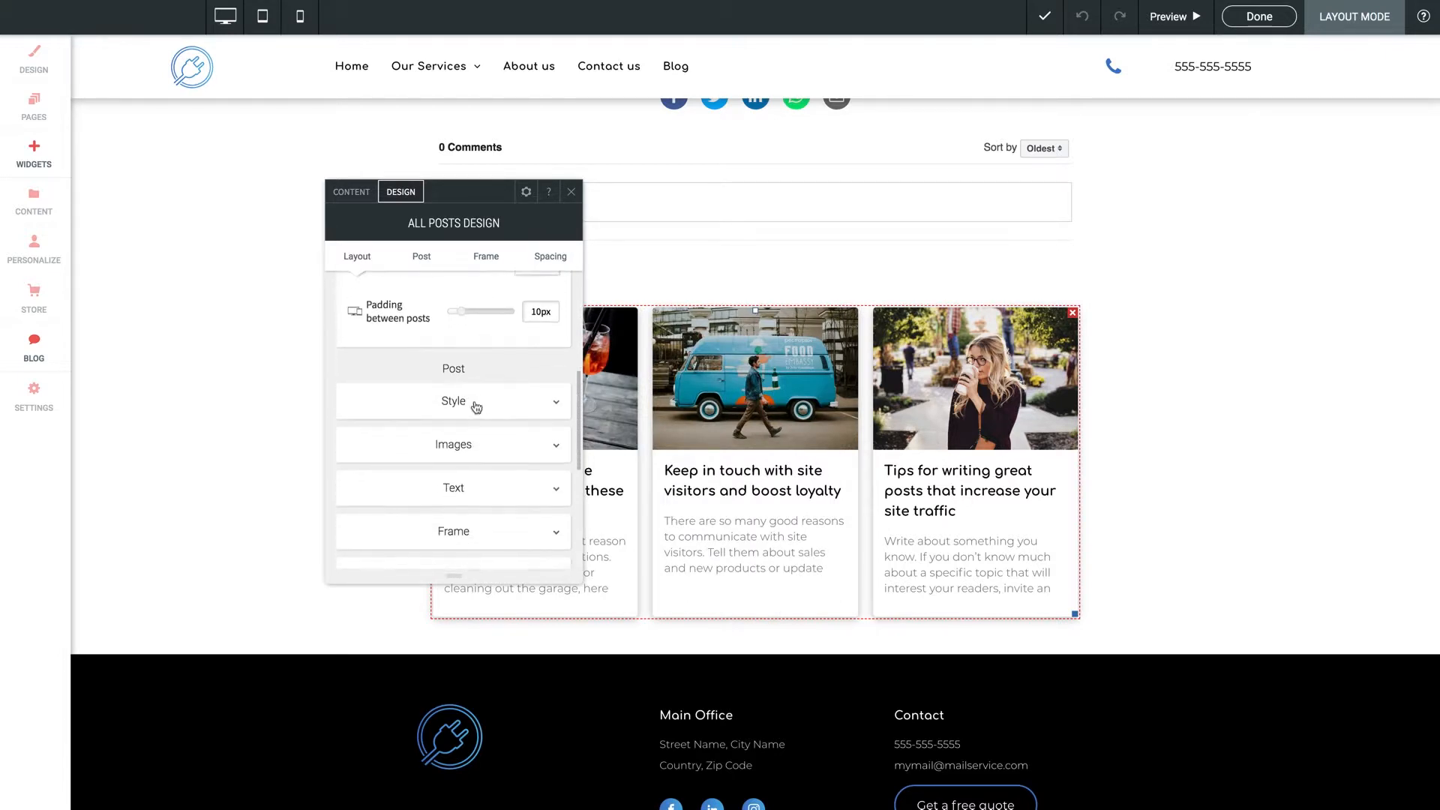
pyautogui.click(480, 406)
pyautogui.scroll(-7, 484, 406)
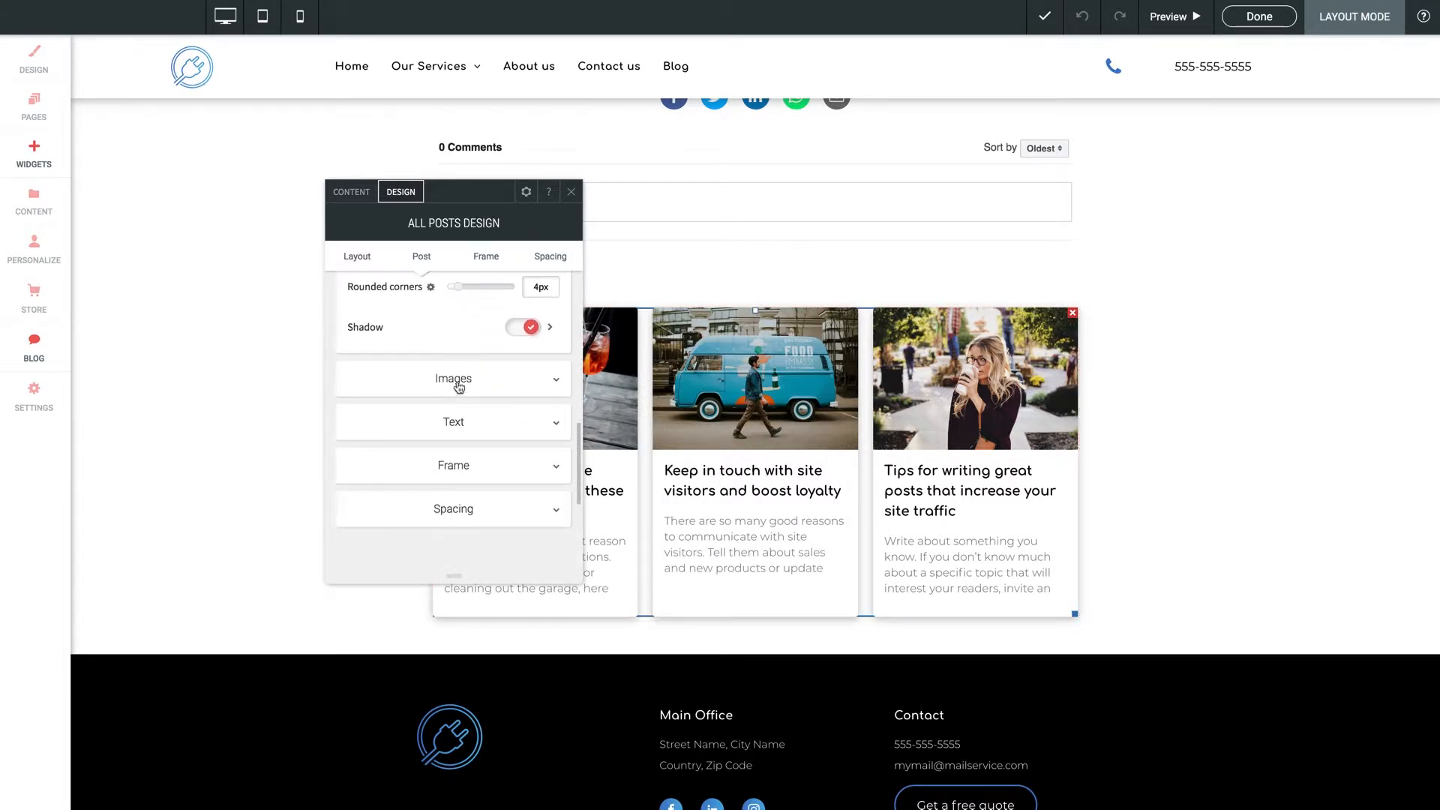
pyautogui.click(460, 381)
pyautogui.scroll(-2, 463, 394)
pyautogui.click(461, 403)
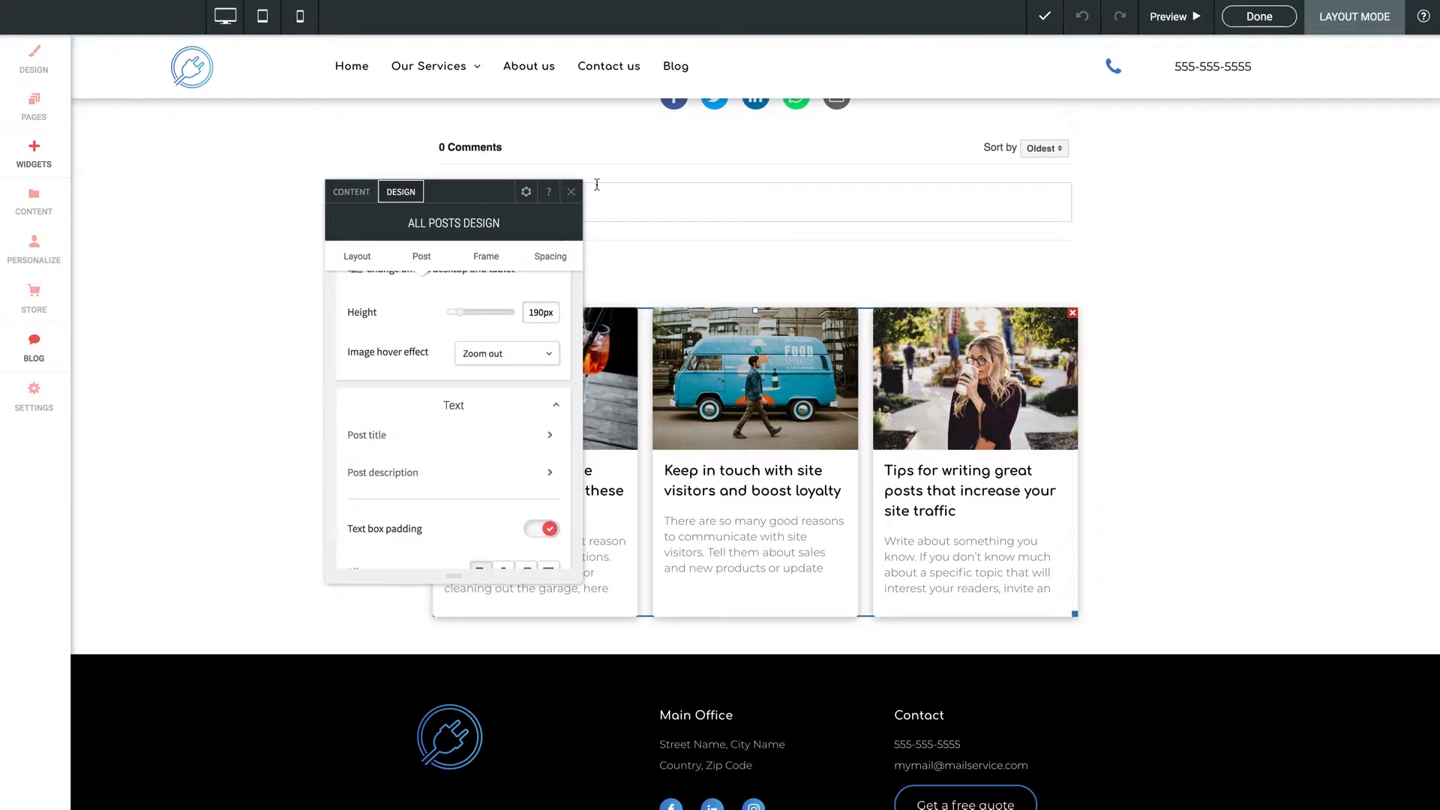
pyautogui.click(571, 192)
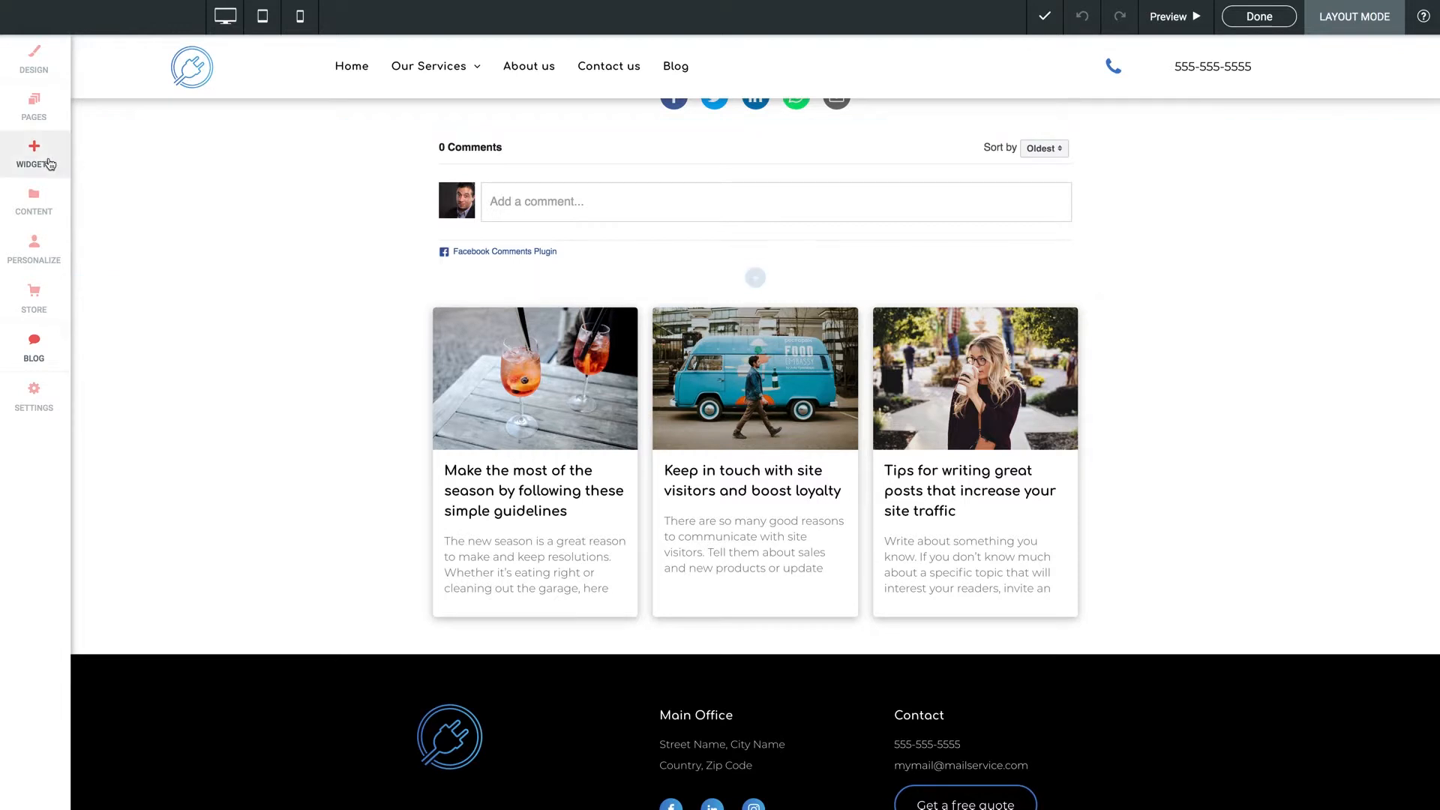
# Browse the list of widgets that can be added to the post layout, down to the Blog category
pyautogui.click(50, 163)
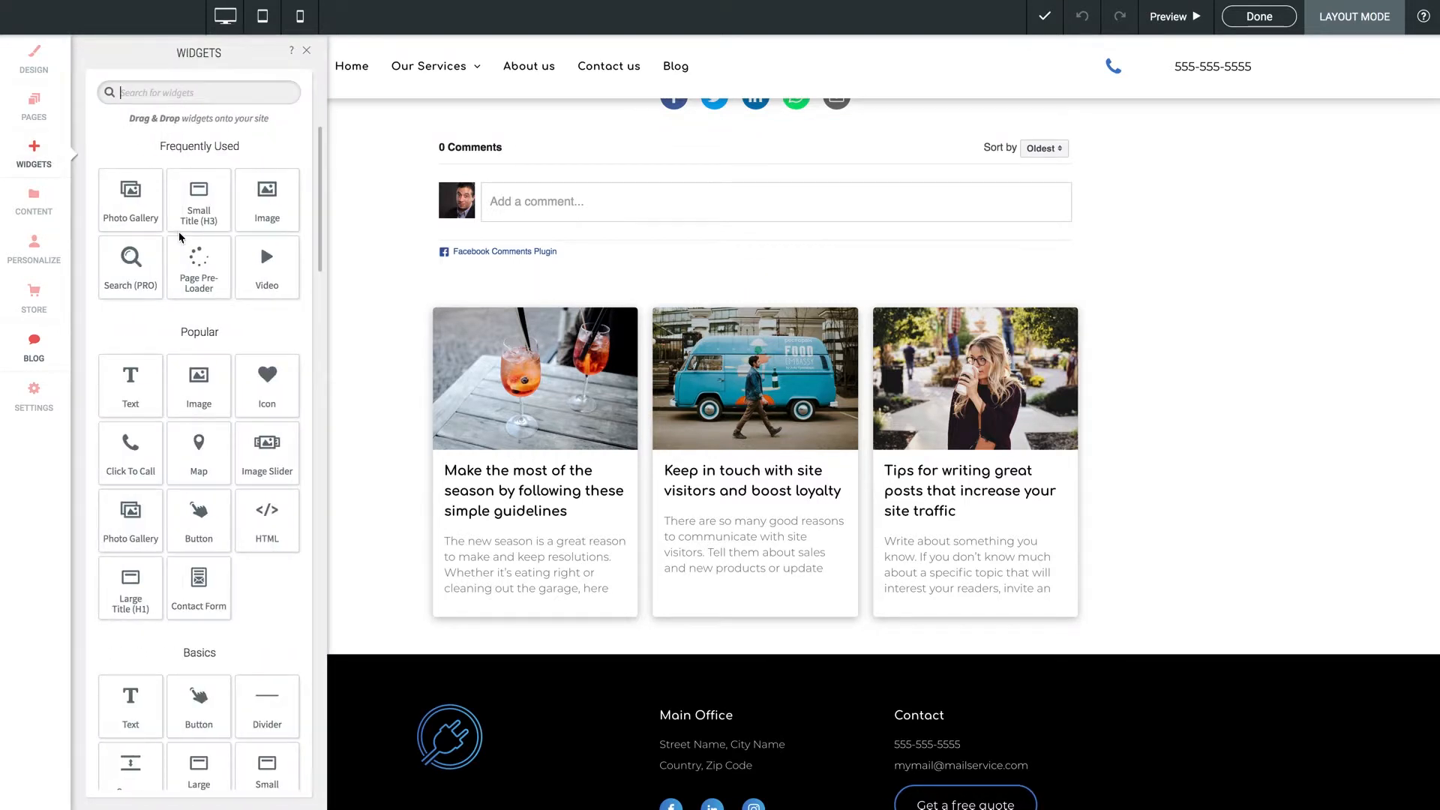
pyautogui.scroll(5, 480, 263)
pyautogui.scroll(-2, 495, 258)
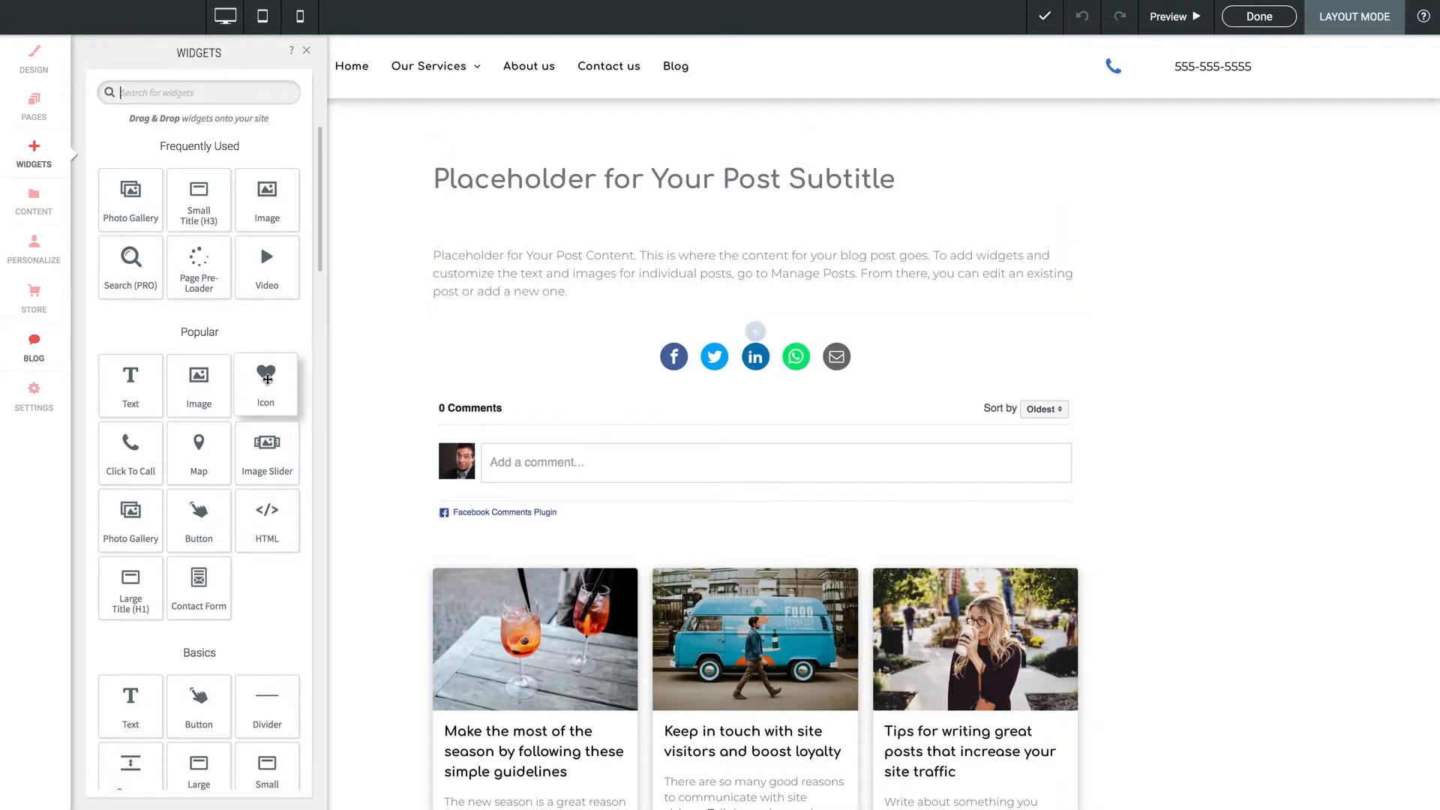
pyautogui.scroll(-15, 240, 338)
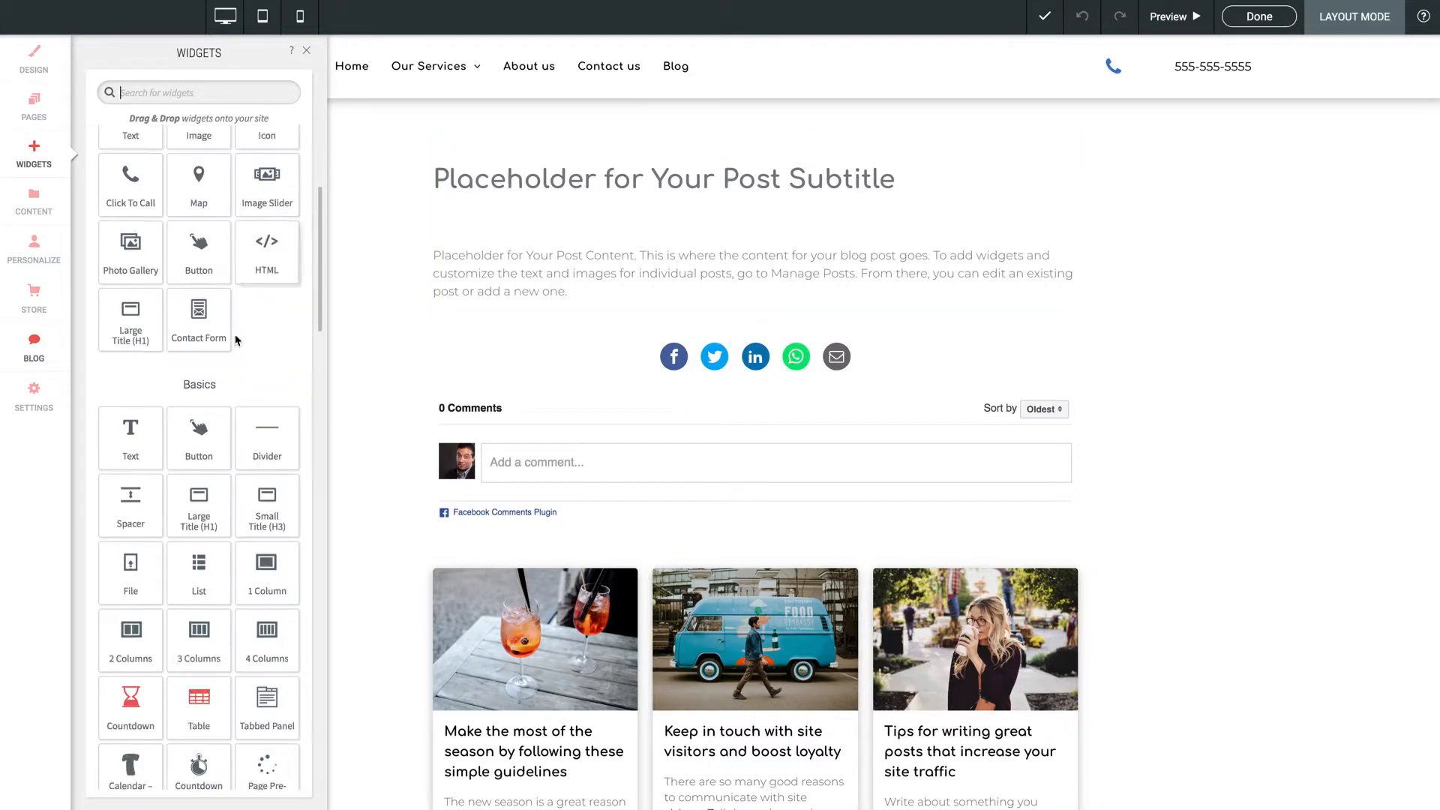
pyautogui.scroll(-20, 234, 342)
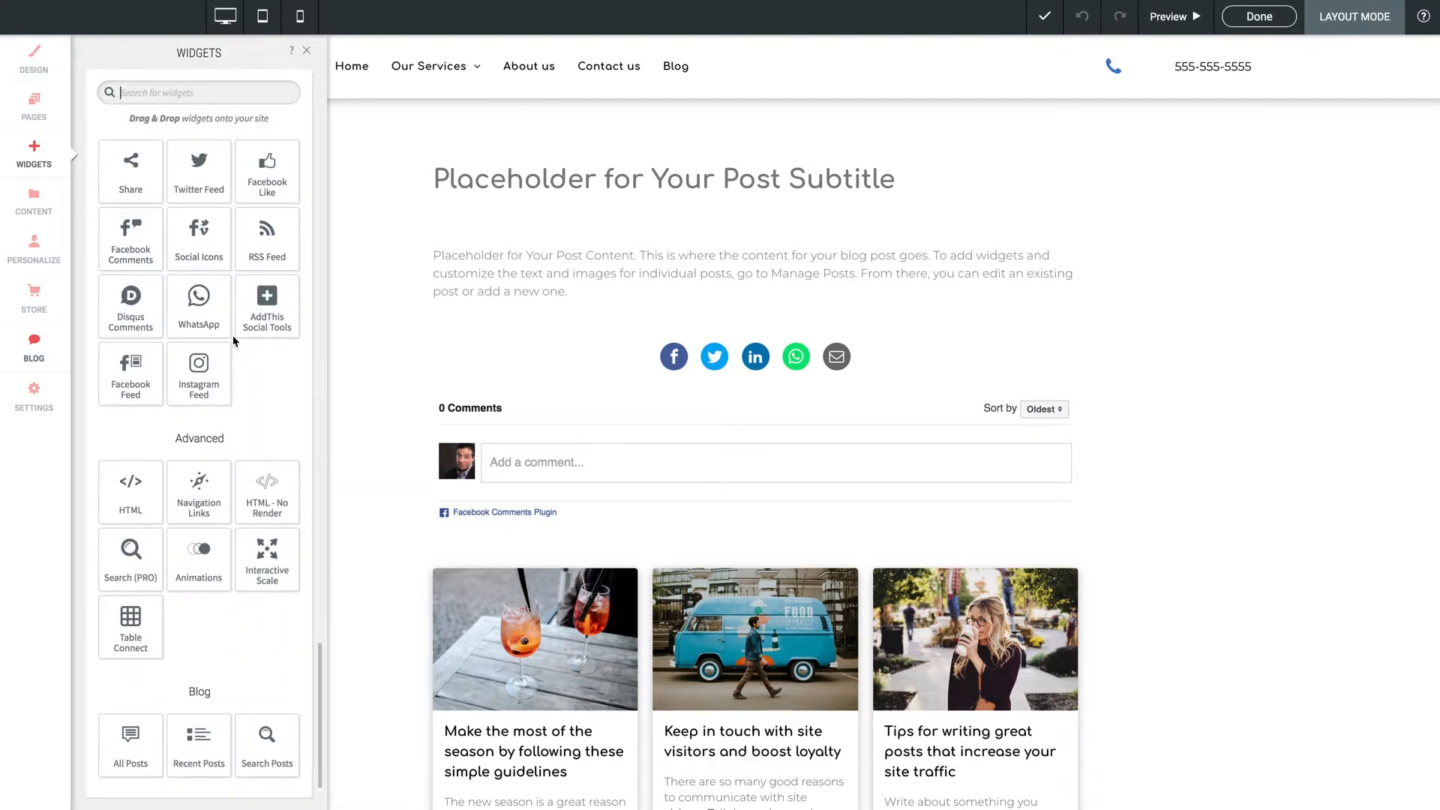
# Close the widget list and finish editing the post layout to return to the blog's posts list
pyautogui.scroll(20, 233, 337)
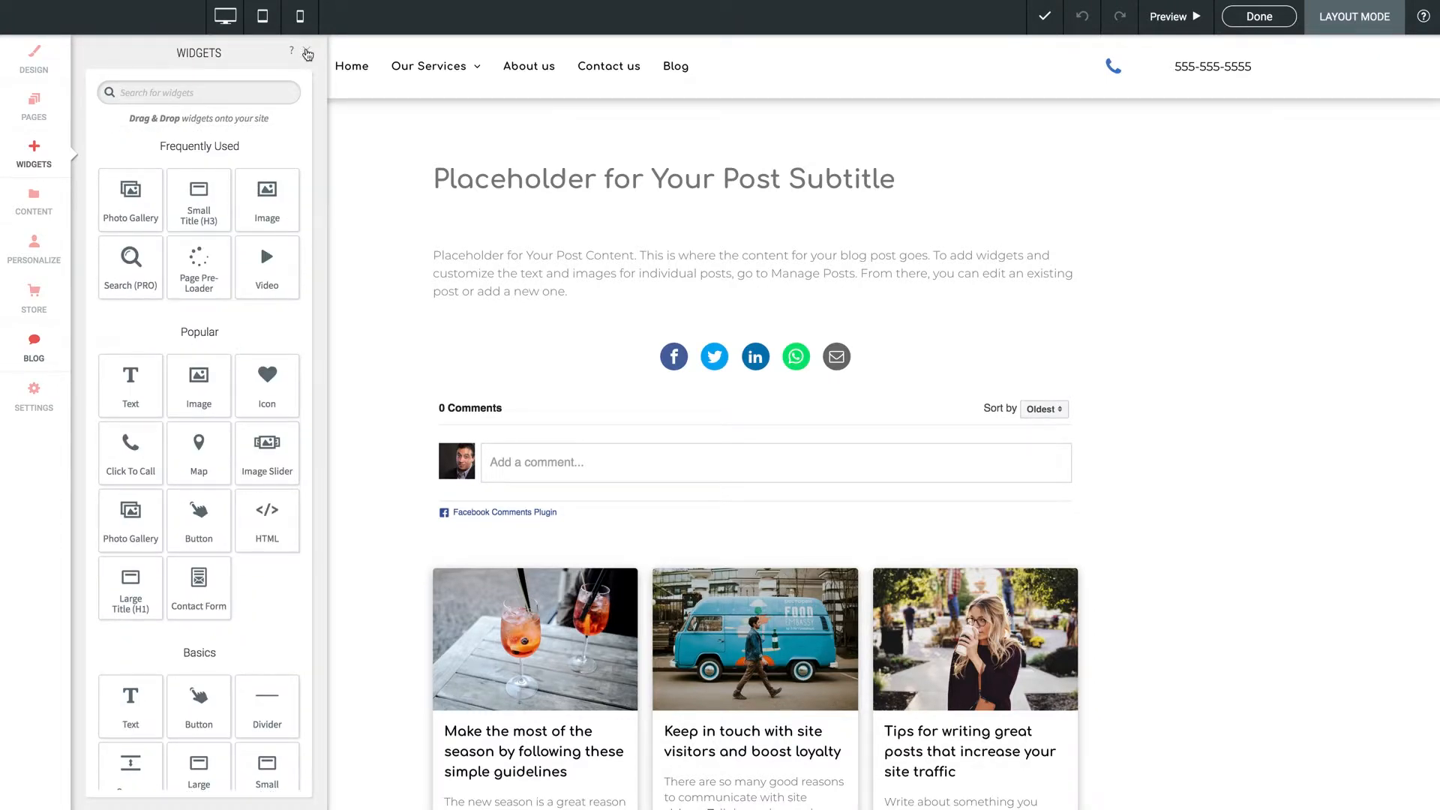
pyautogui.click(307, 54)
pyautogui.click(1264, 21)
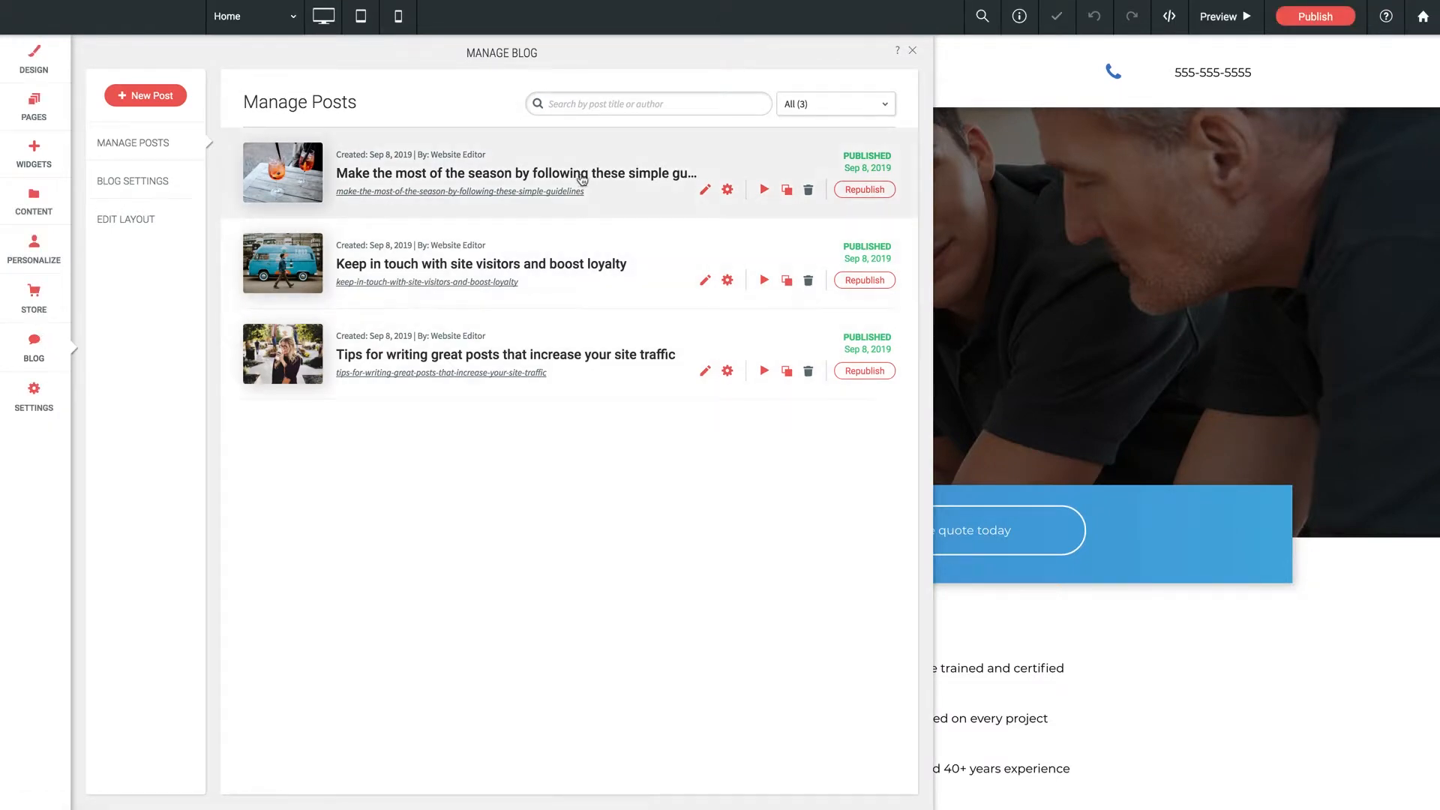
# Open the post "Make the most of the season by following these simple guidelines" for editing and look over its content
pyautogui.click(428, 177)
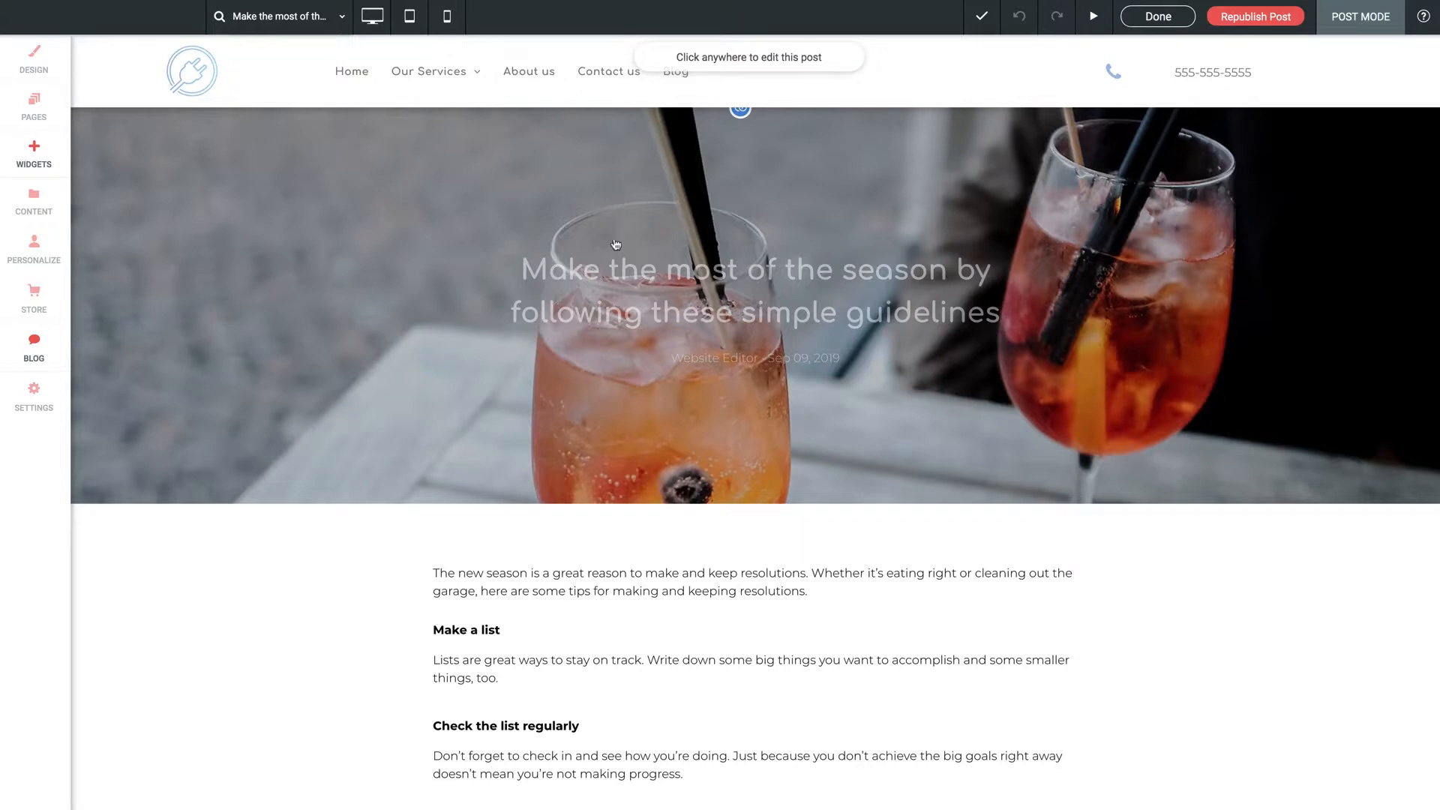
pyautogui.scroll(-4, 403, 304)
pyautogui.scroll(3, 402, 303)
pyautogui.scroll(1, 402, 303)
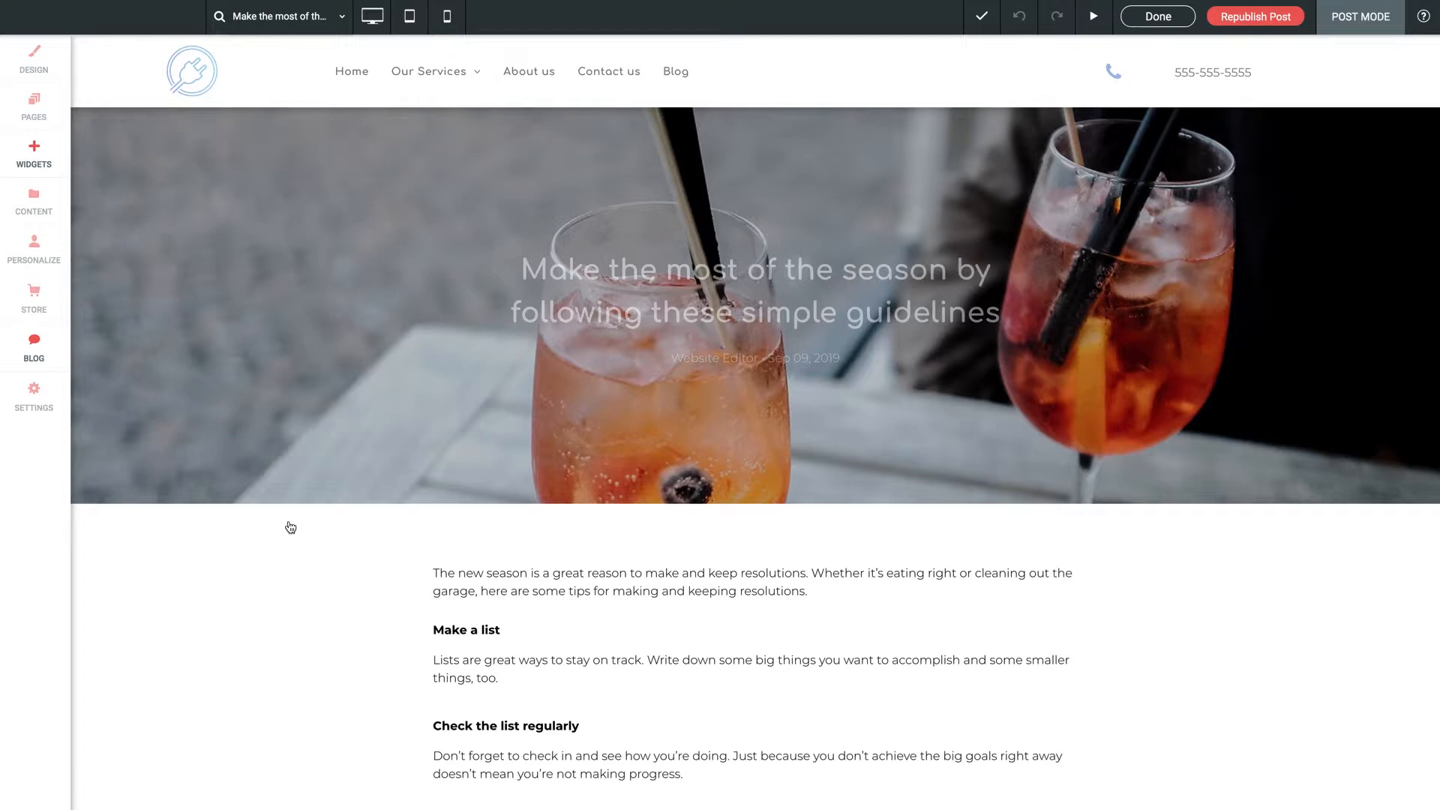
# Append the sentence "That's it!" to the end of the post's opening paragraph and apply the text edit
pyautogui.scroll(-5, 290, 527)
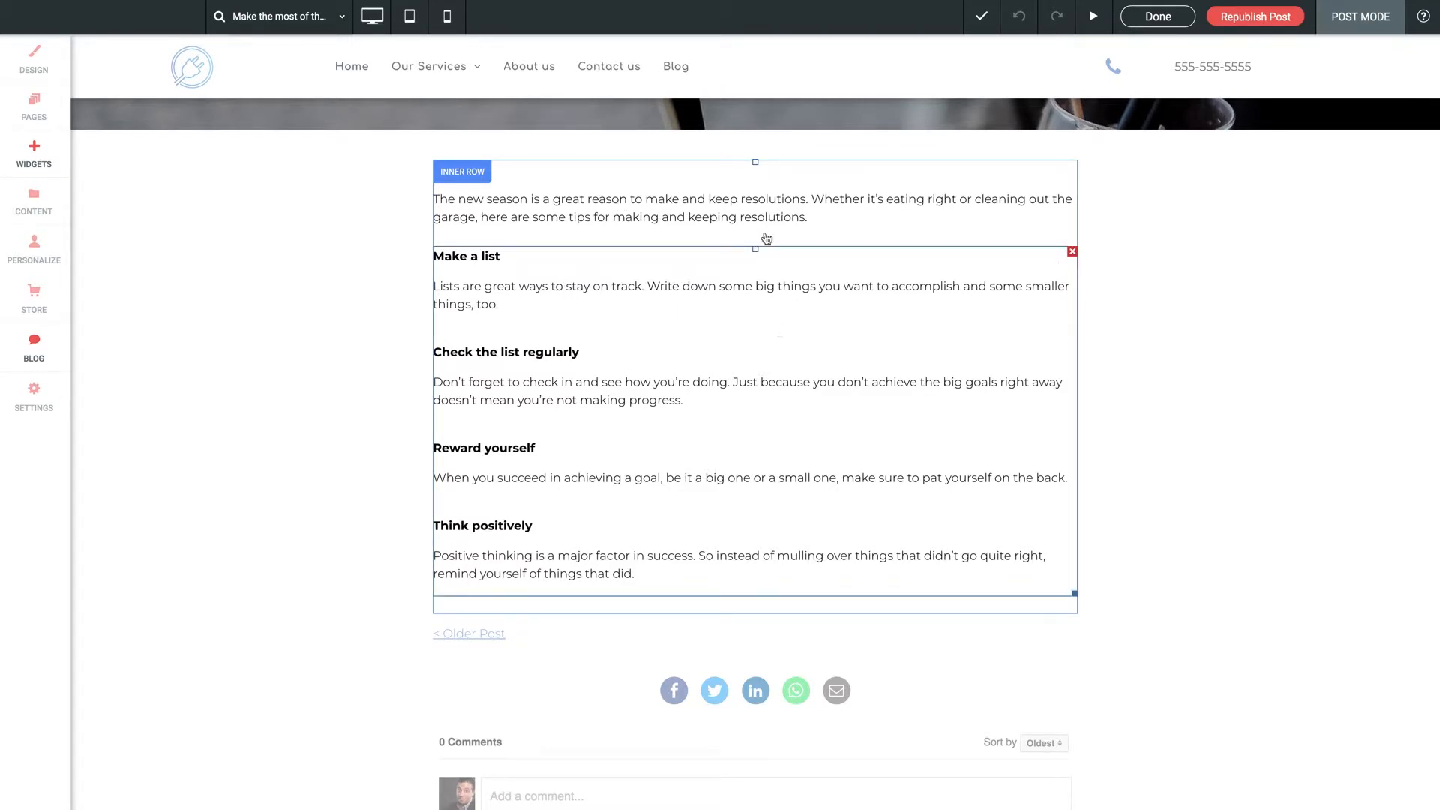
pyautogui.doubleClick(784, 219)
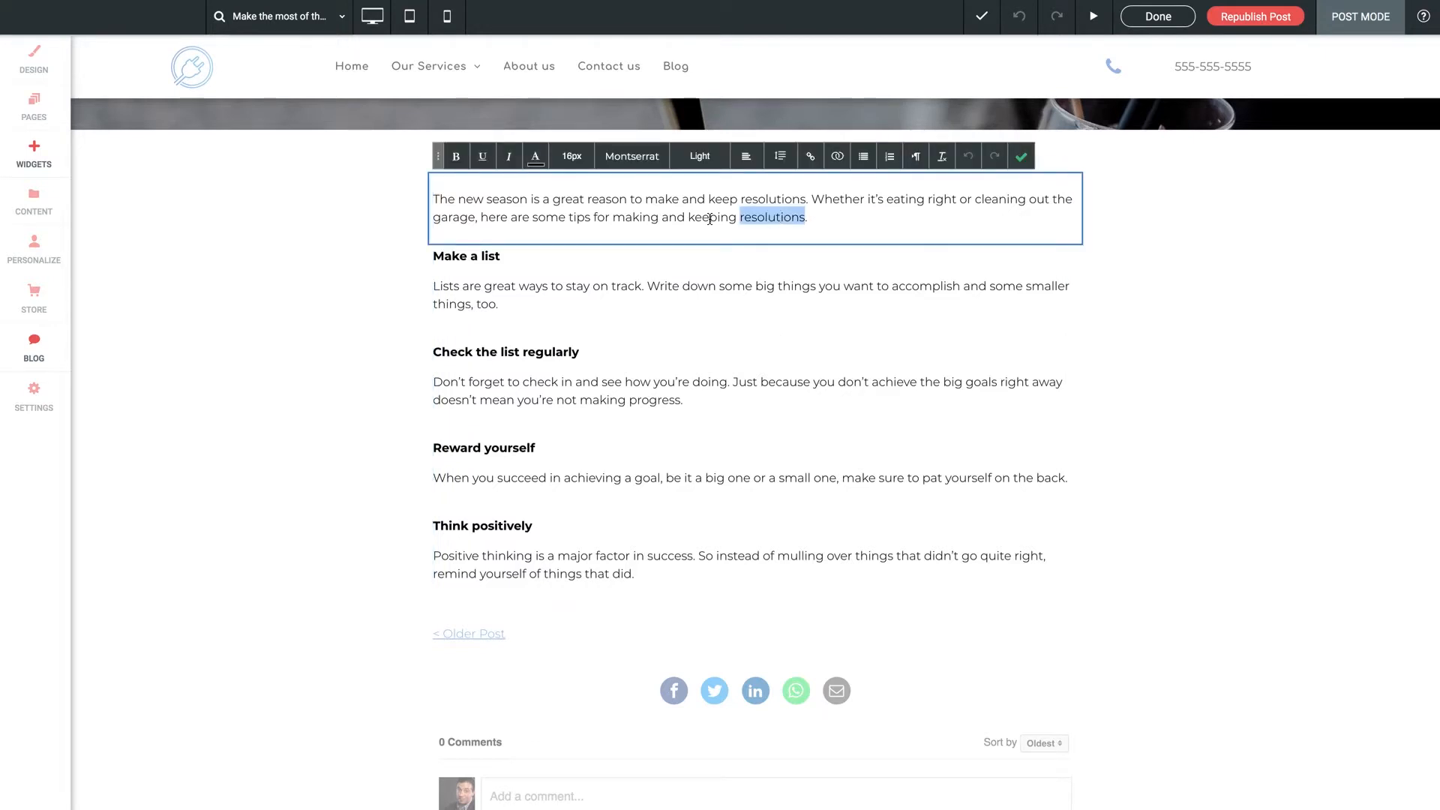
pyautogui.moveTo(677, 219); pyautogui.dragTo(776, 225)
pyautogui.click(854, 215)
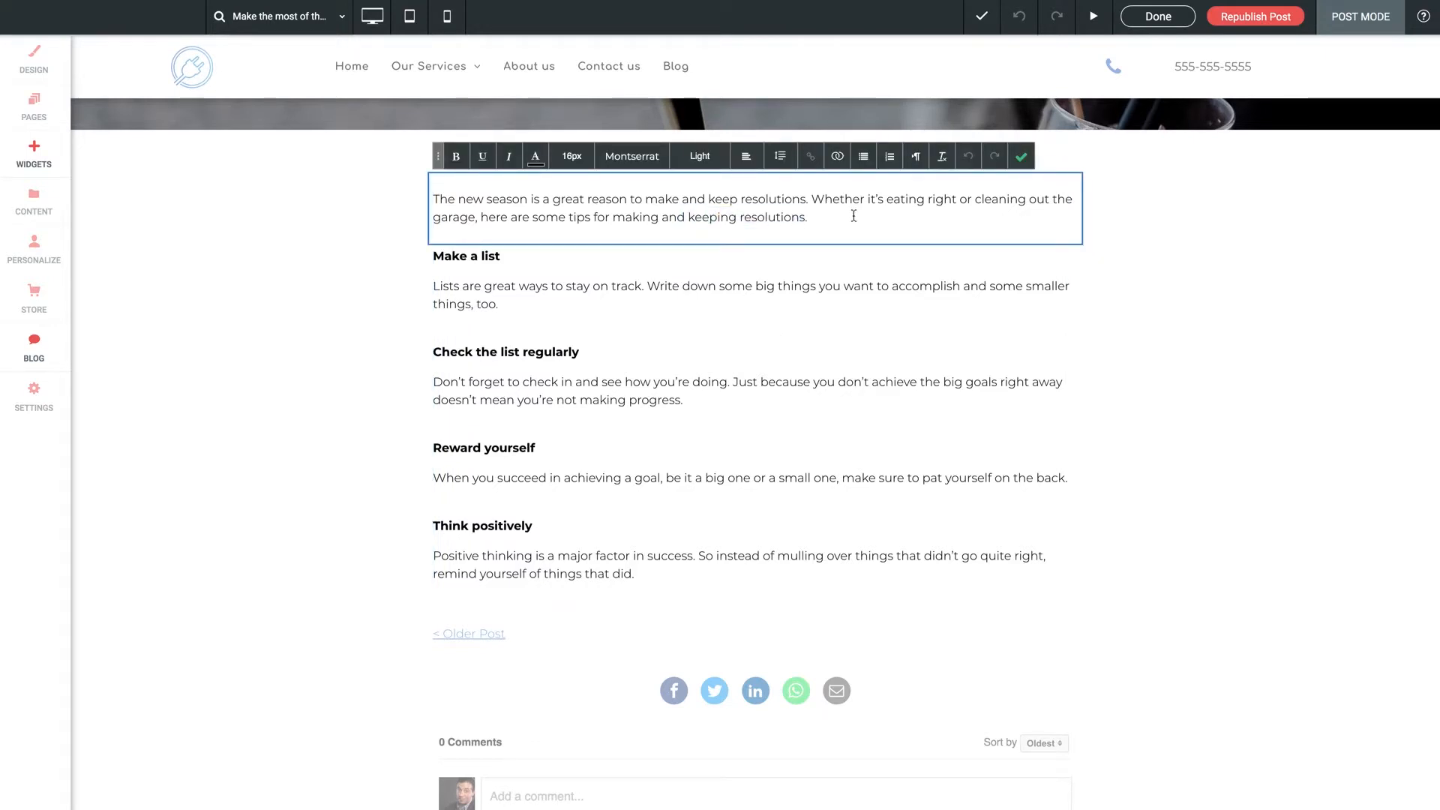
pyautogui.write("That's it!")
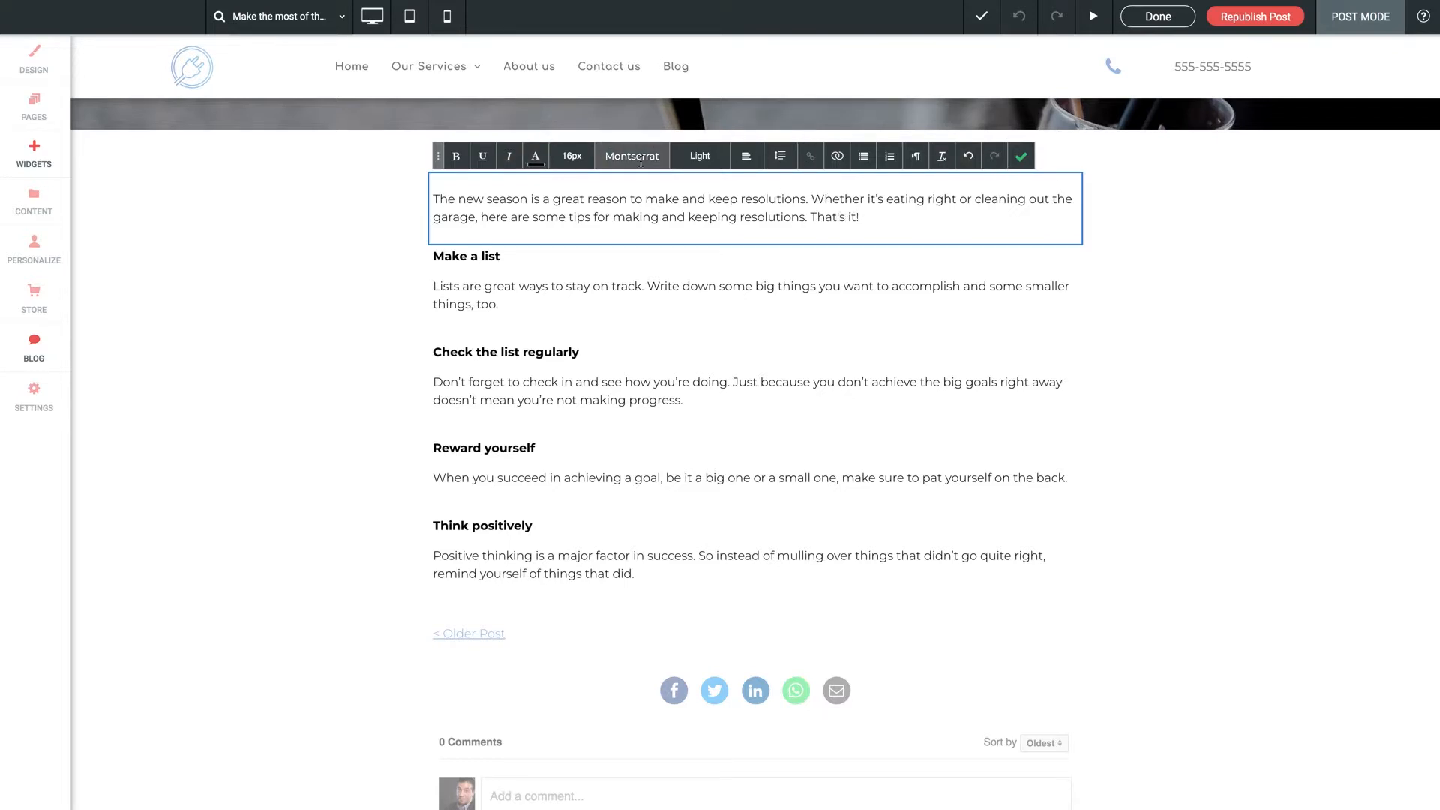
pyautogui.click(1021, 157)
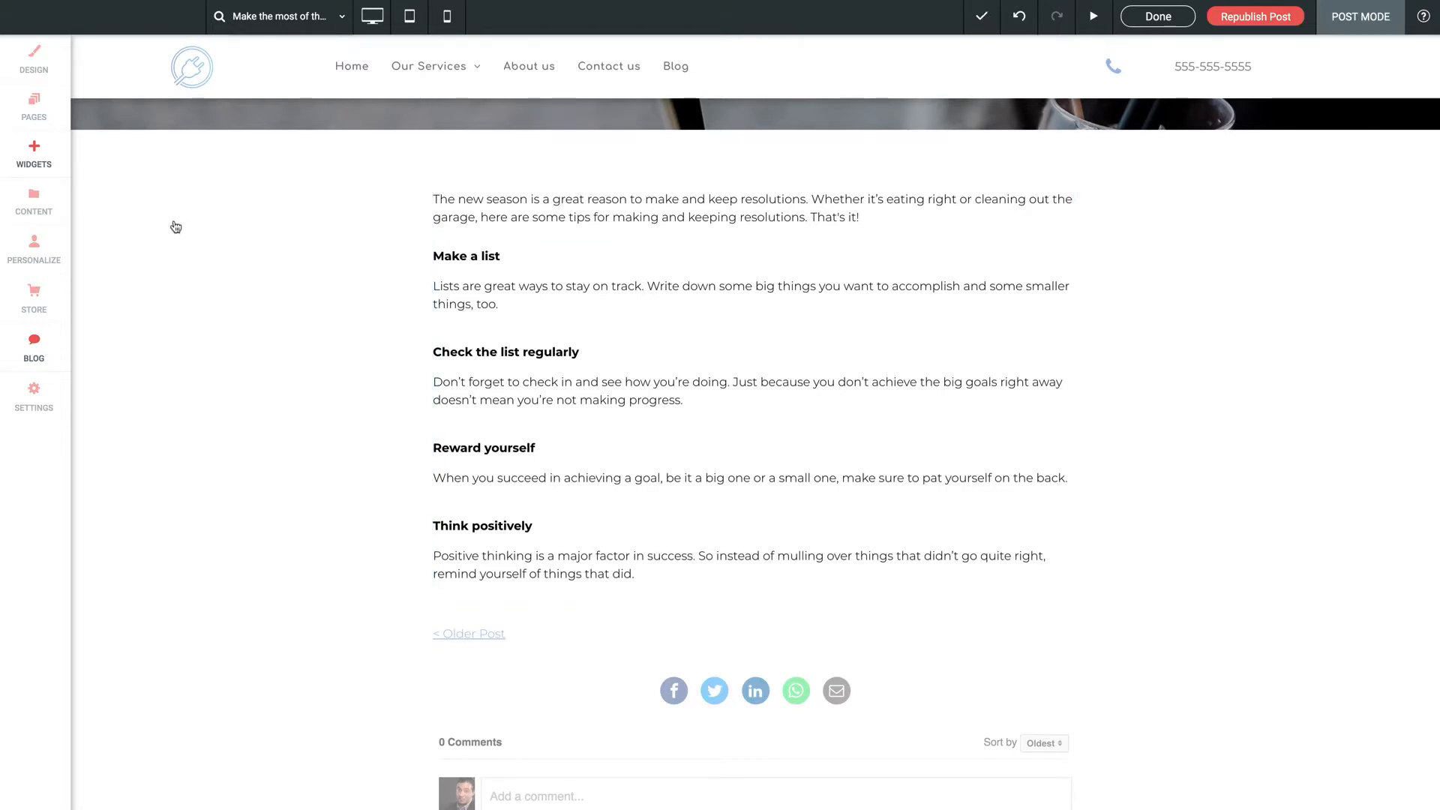
# Add an Image widget between the opening paragraph and "Make a list", using the site photo cover_about-1920x1280.jpg of workers in helmets
pyautogui.click(34, 154)
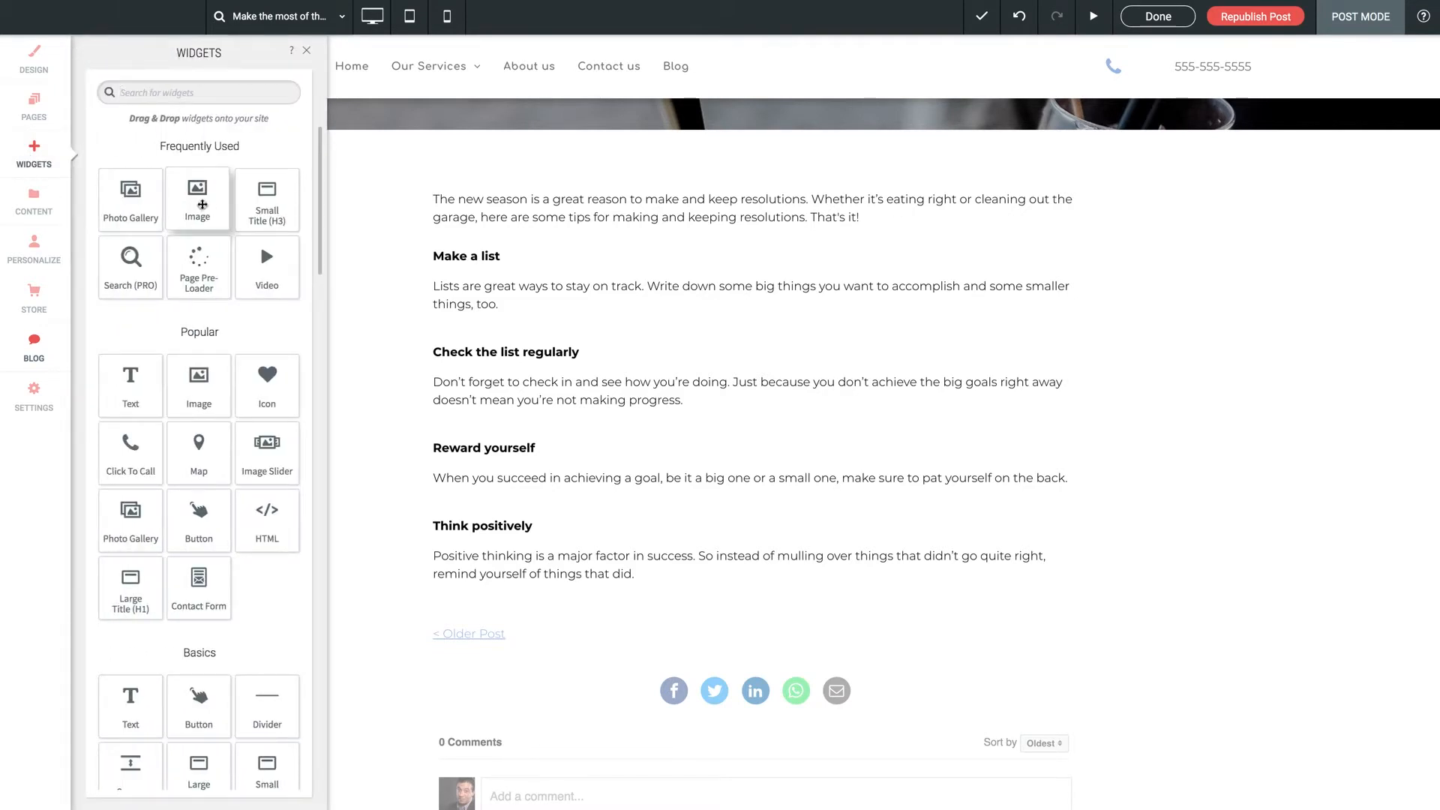
pyautogui.moveTo(199, 199); pyautogui.dragTo(661, 287)
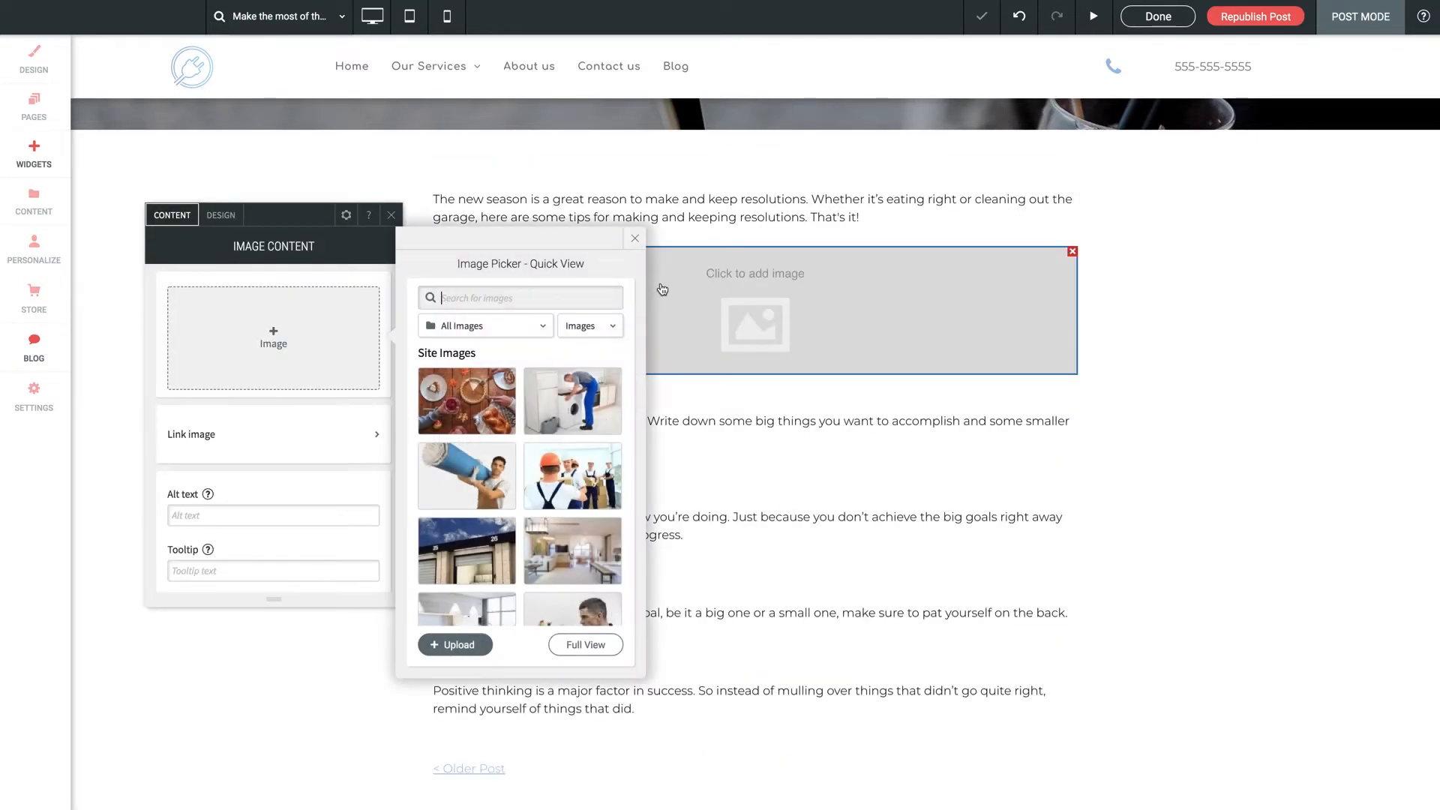
pyautogui.scroll(-3, 559, 408)
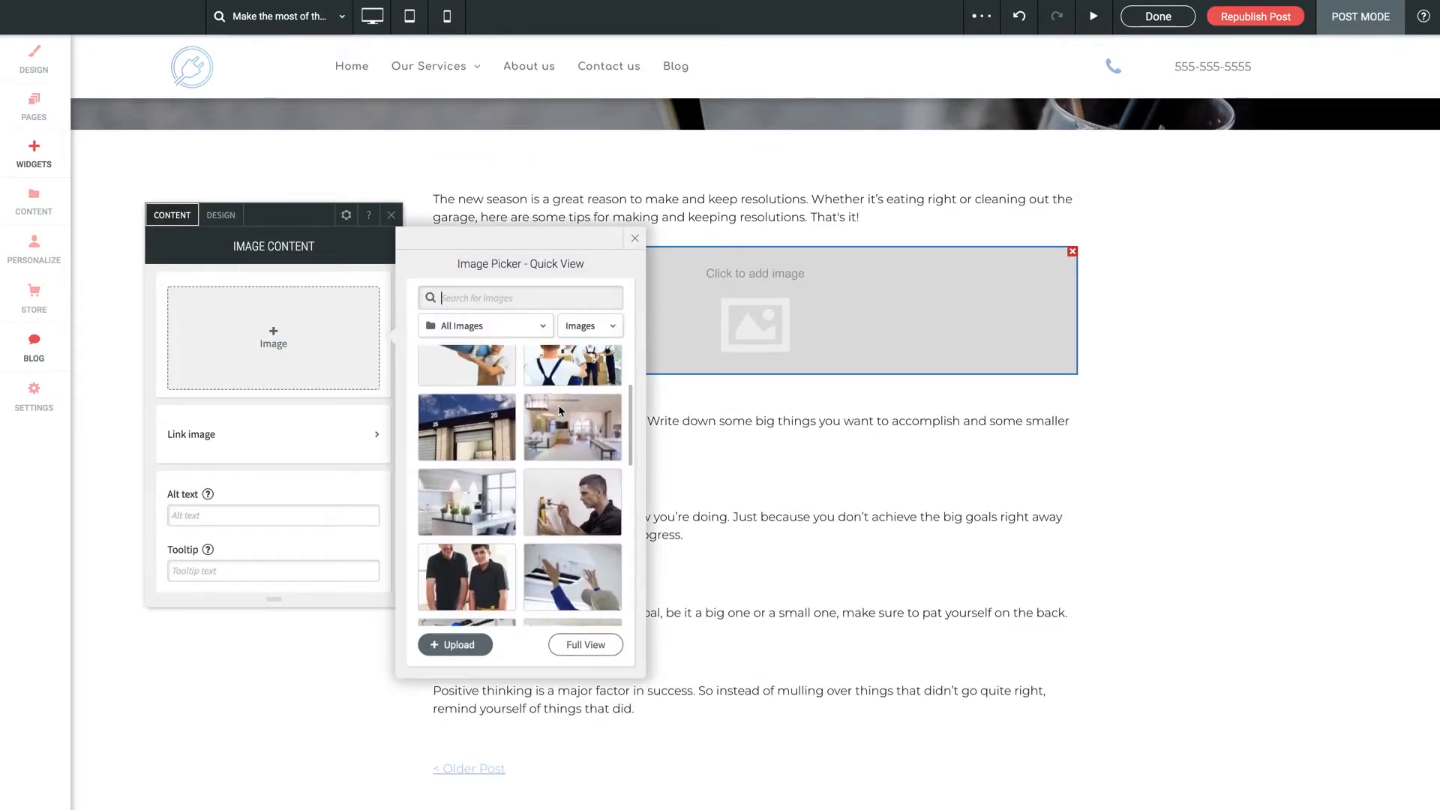
pyautogui.scroll(-2, 557, 450)
pyautogui.scroll(2, 556, 487)
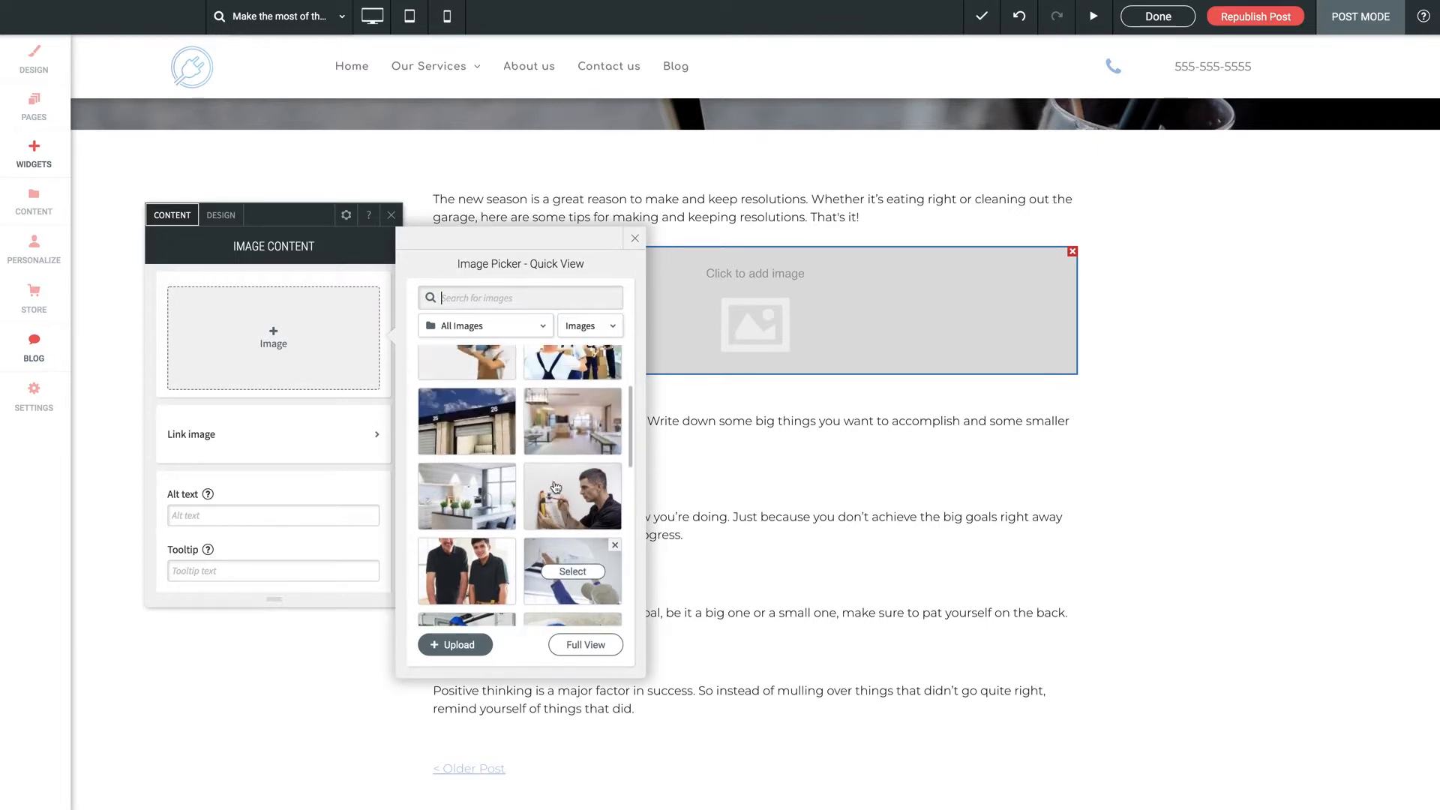
pyautogui.scroll(1, 556, 487)
pyautogui.moveTo(582, 399)
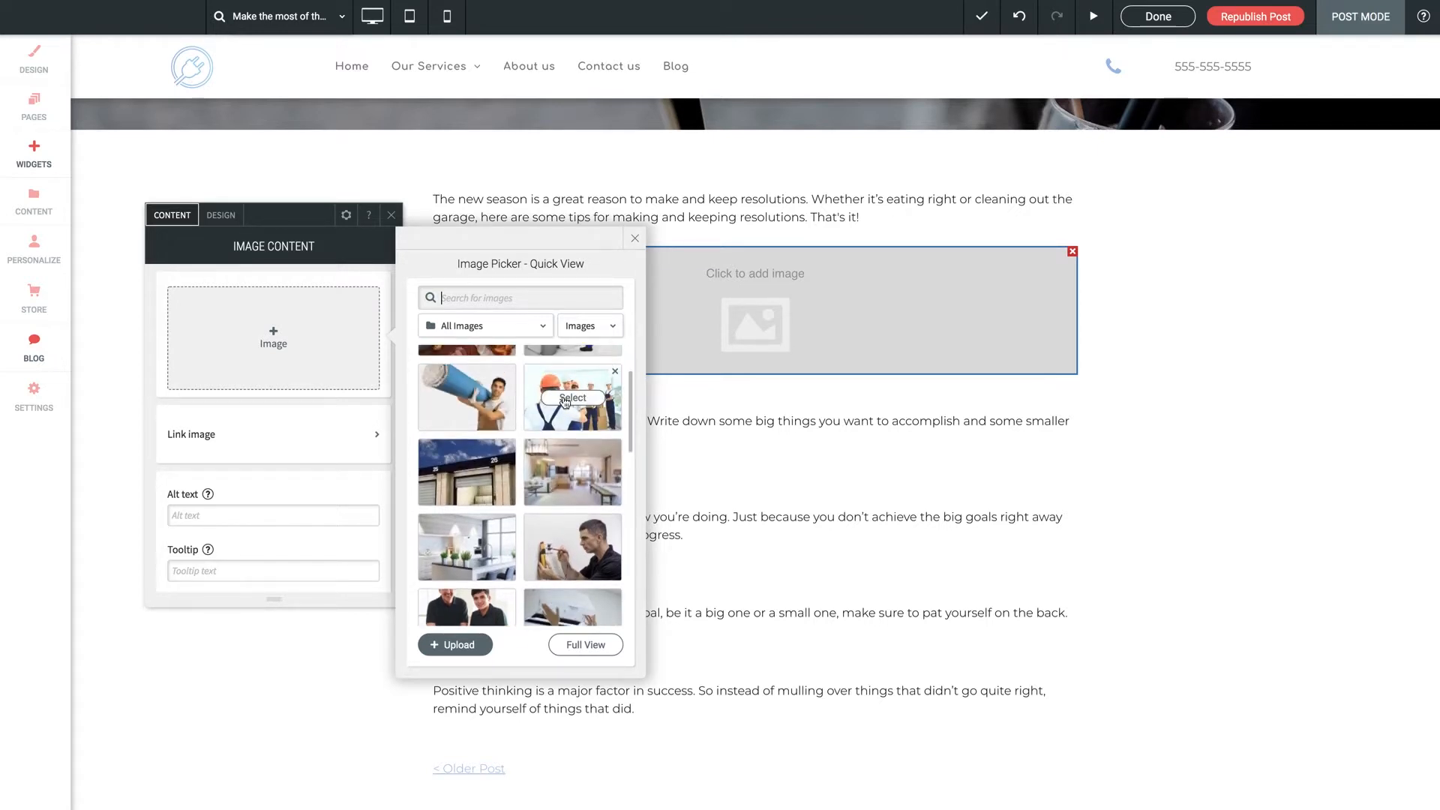
pyautogui.click(584, 402)
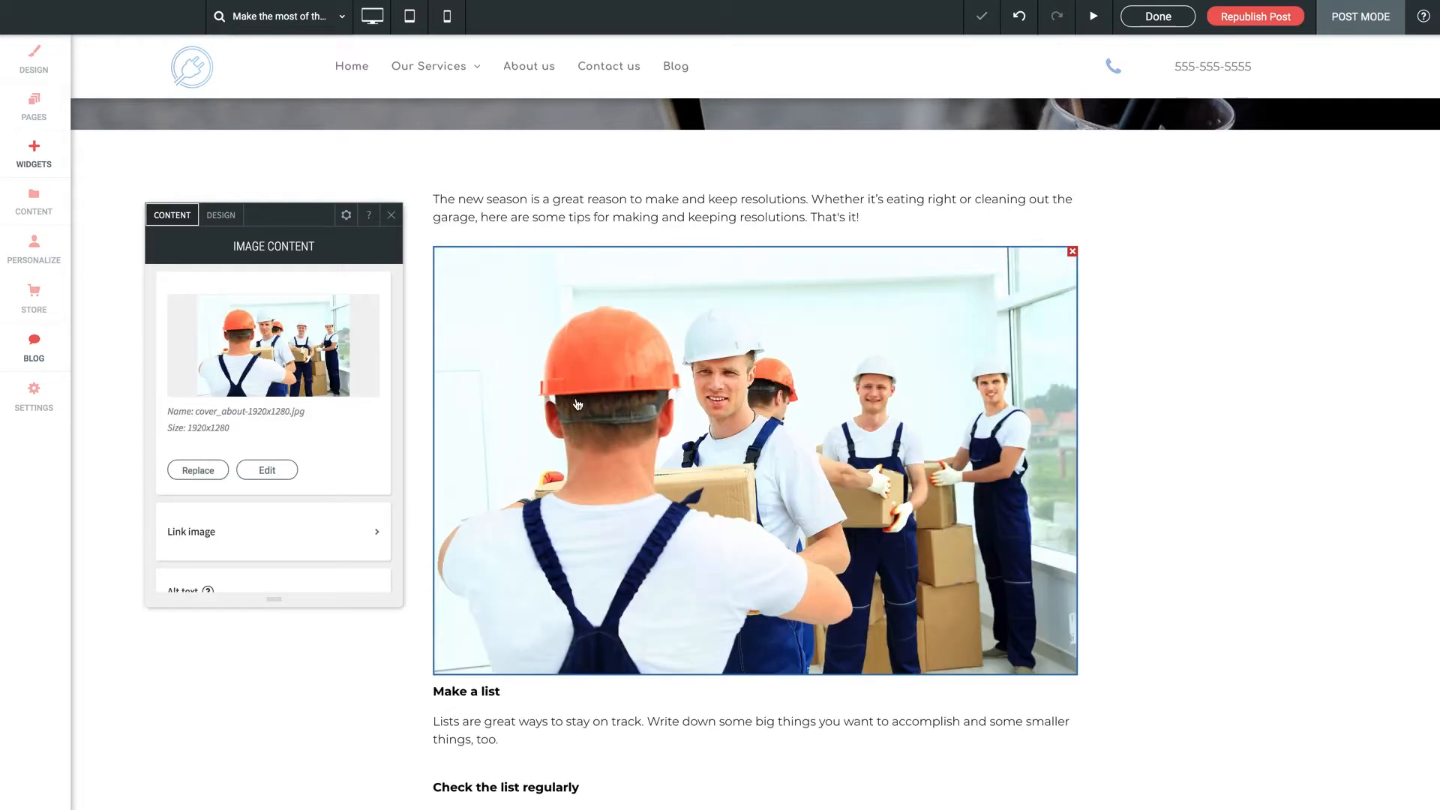
pyautogui.click(392, 218)
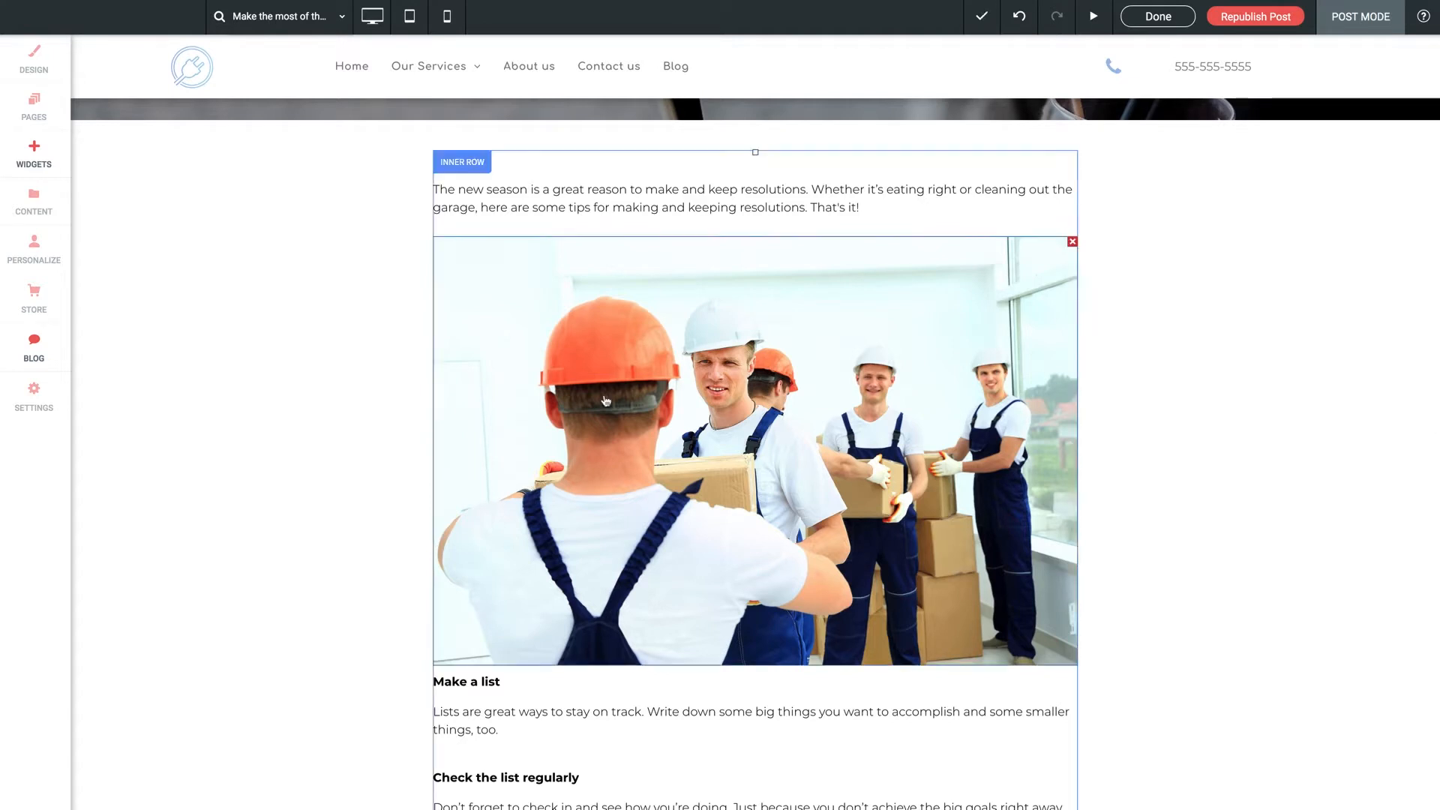
# Republish the edited post with its added text and image
pyautogui.scroll(3, 750, 412)
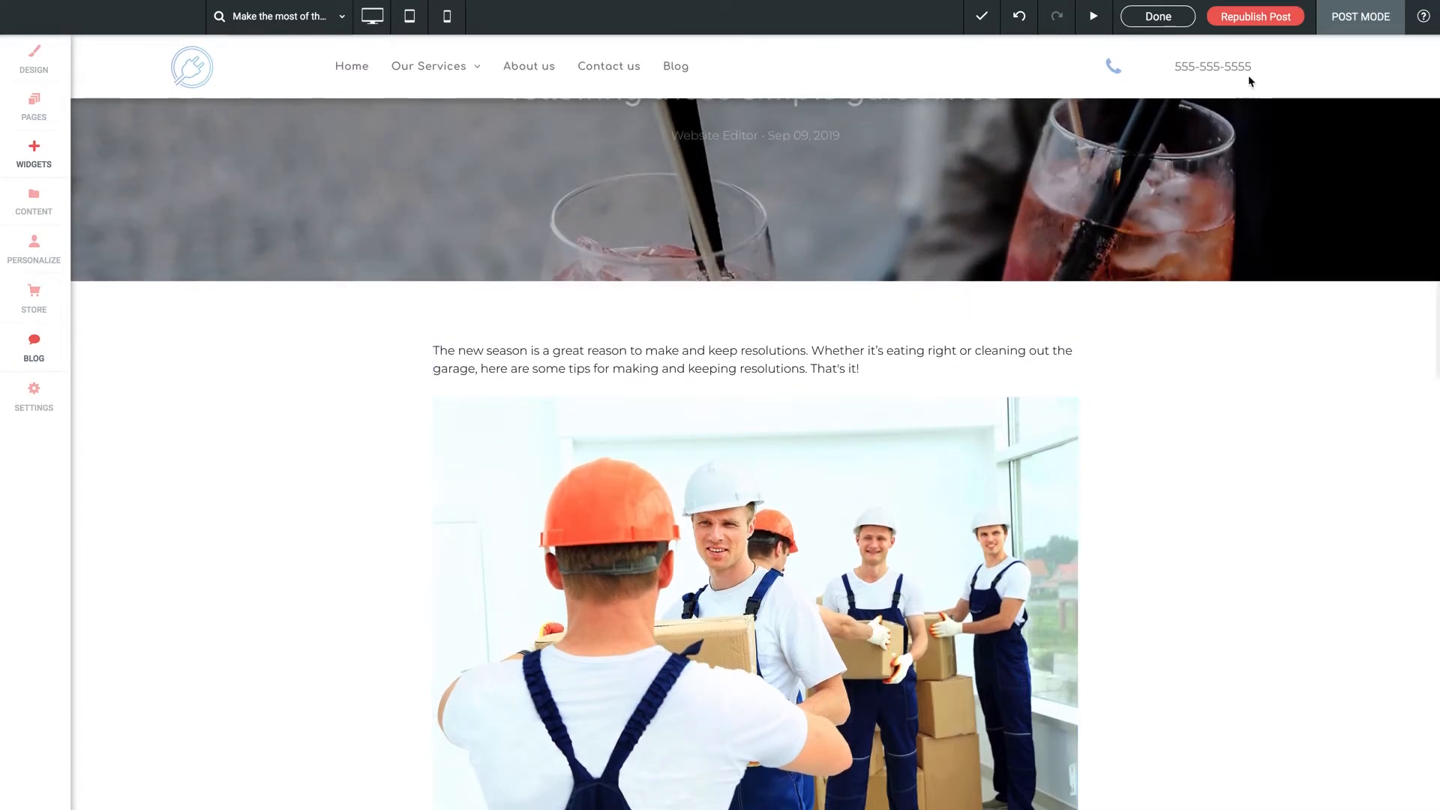
pyautogui.click(1253, 23)
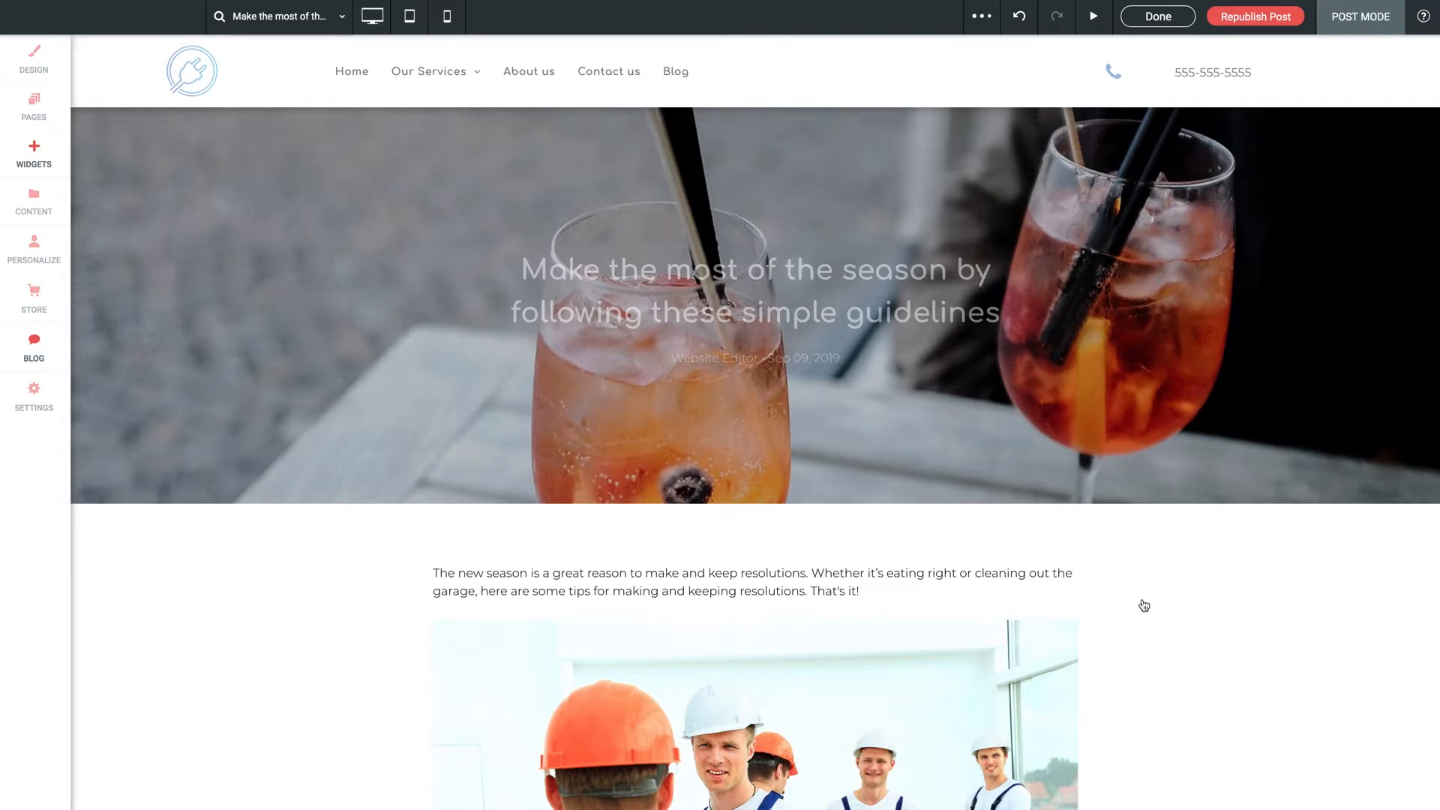
pyautogui.scroll(-10, 1143, 605)
# Start a new blog post titled "Top 10 DIY Hacks for the Holidays" with Website Editor as its author
pyautogui.click(34, 349)
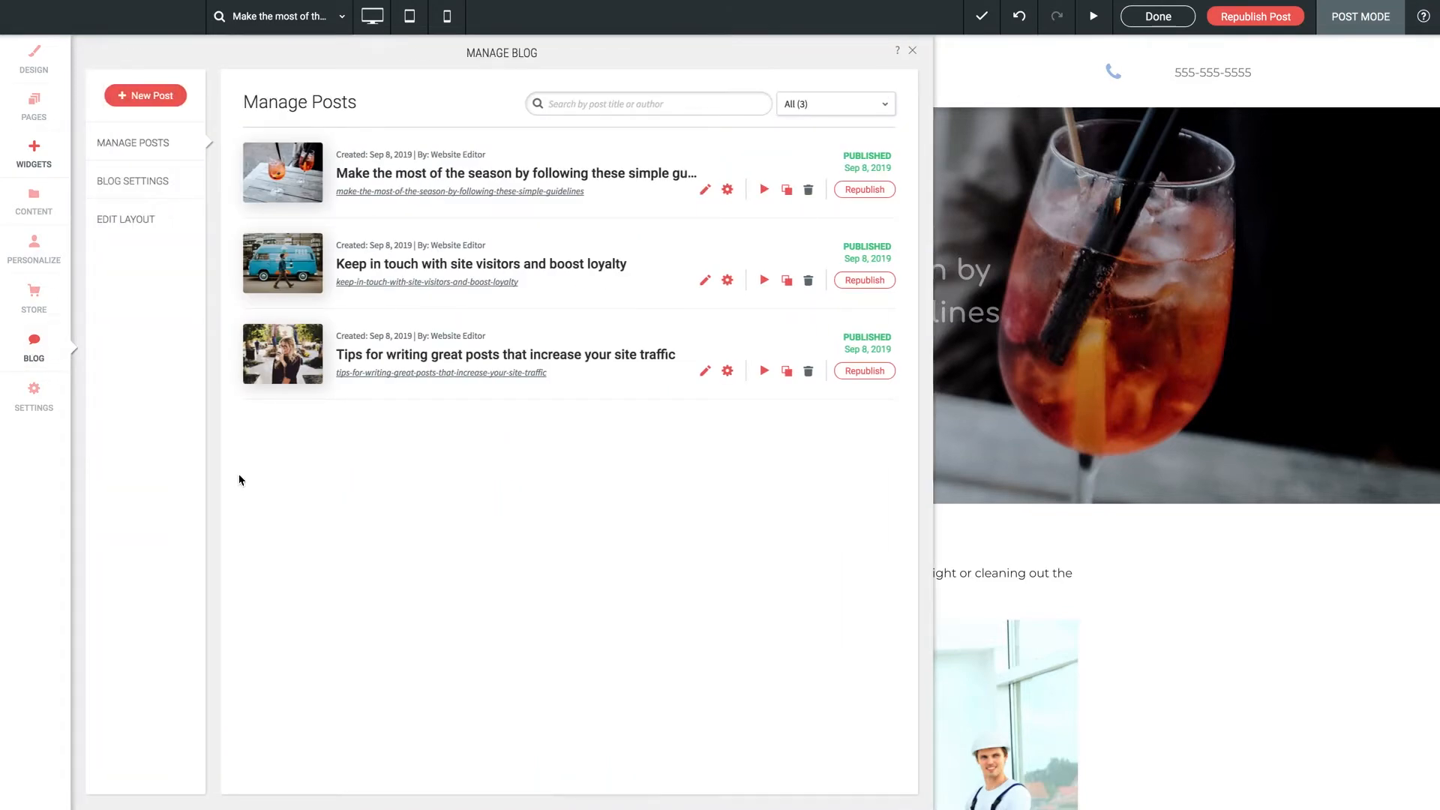
pyautogui.click(146, 97)
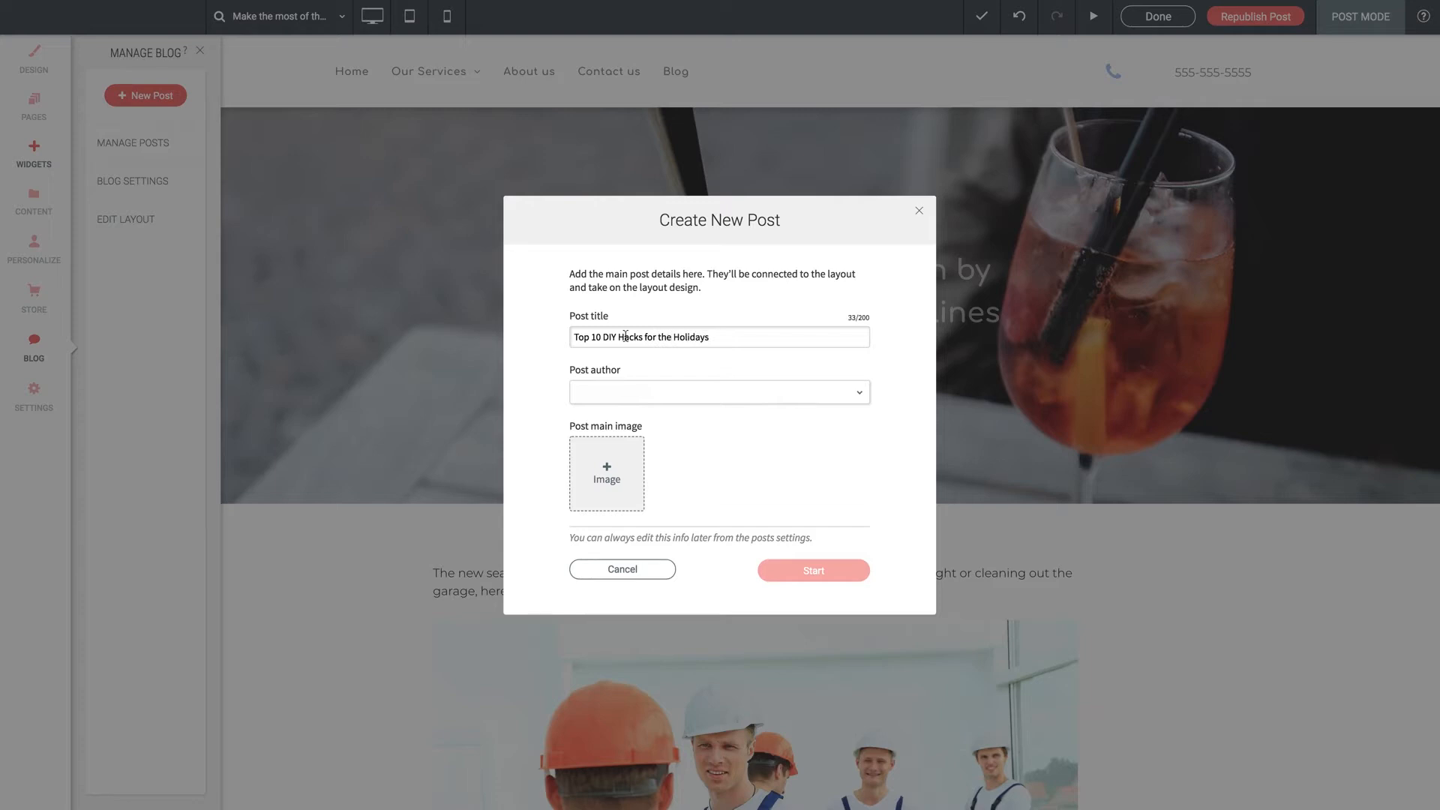
pyautogui.click(619, 392)
pyautogui.write('Website')
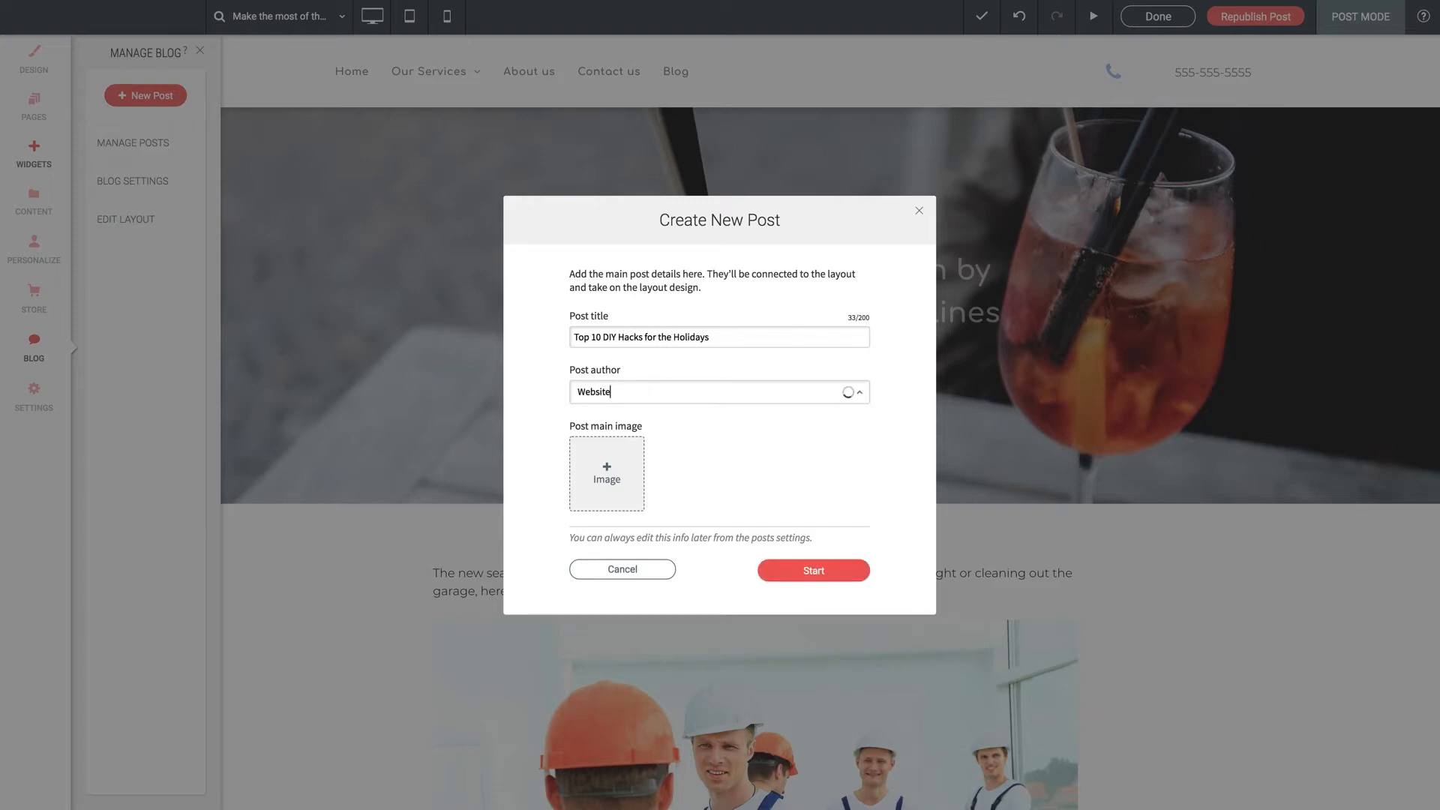
pyautogui.write(' Editor')
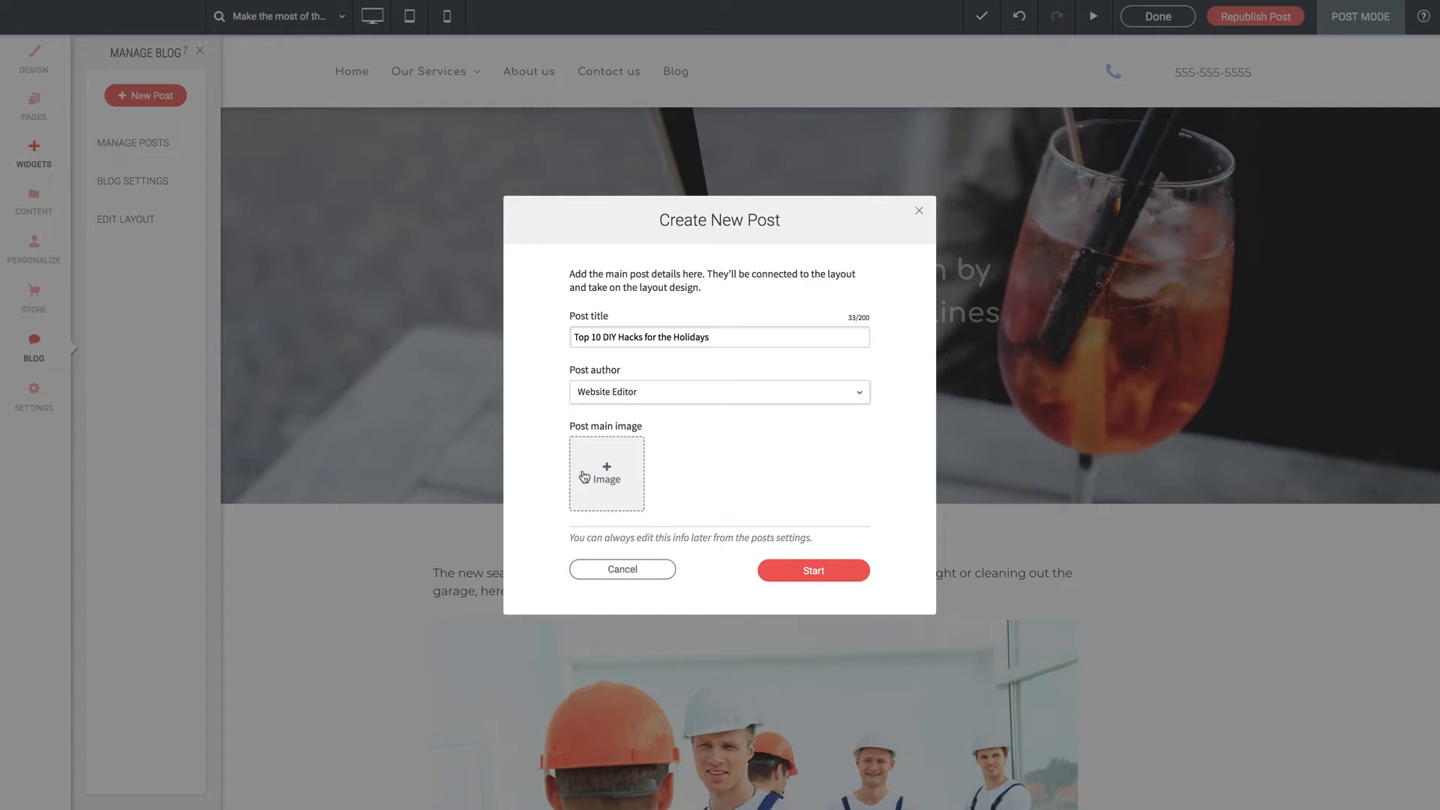
# Search the images for "thanksgiving", set the free "THANKFUL" photo as the post's main image, and create the post
pyautogui.click(585, 474)
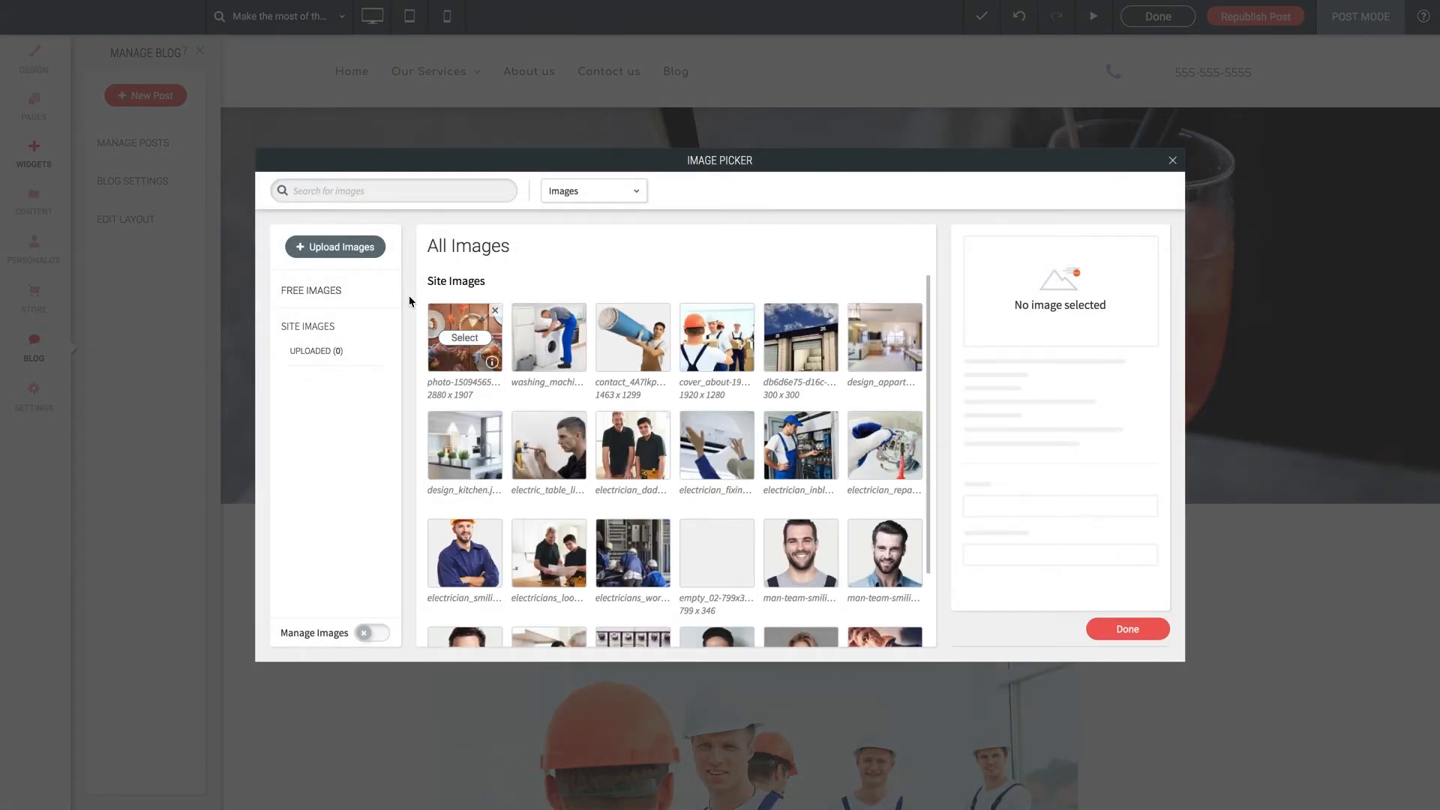
pyautogui.write('thanks')
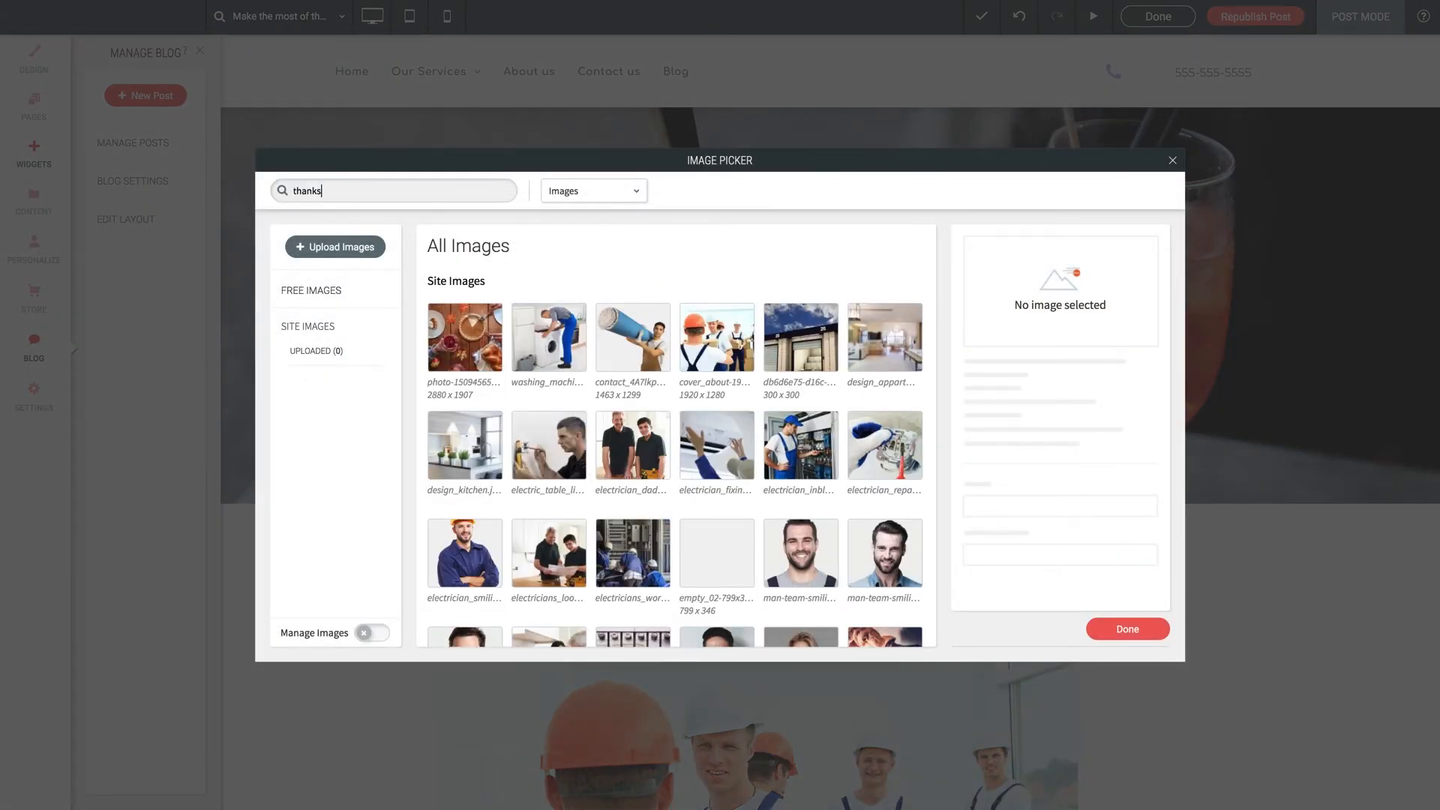
pyautogui.write('giving')
pyautogui.scroll(-3, 637, 408)
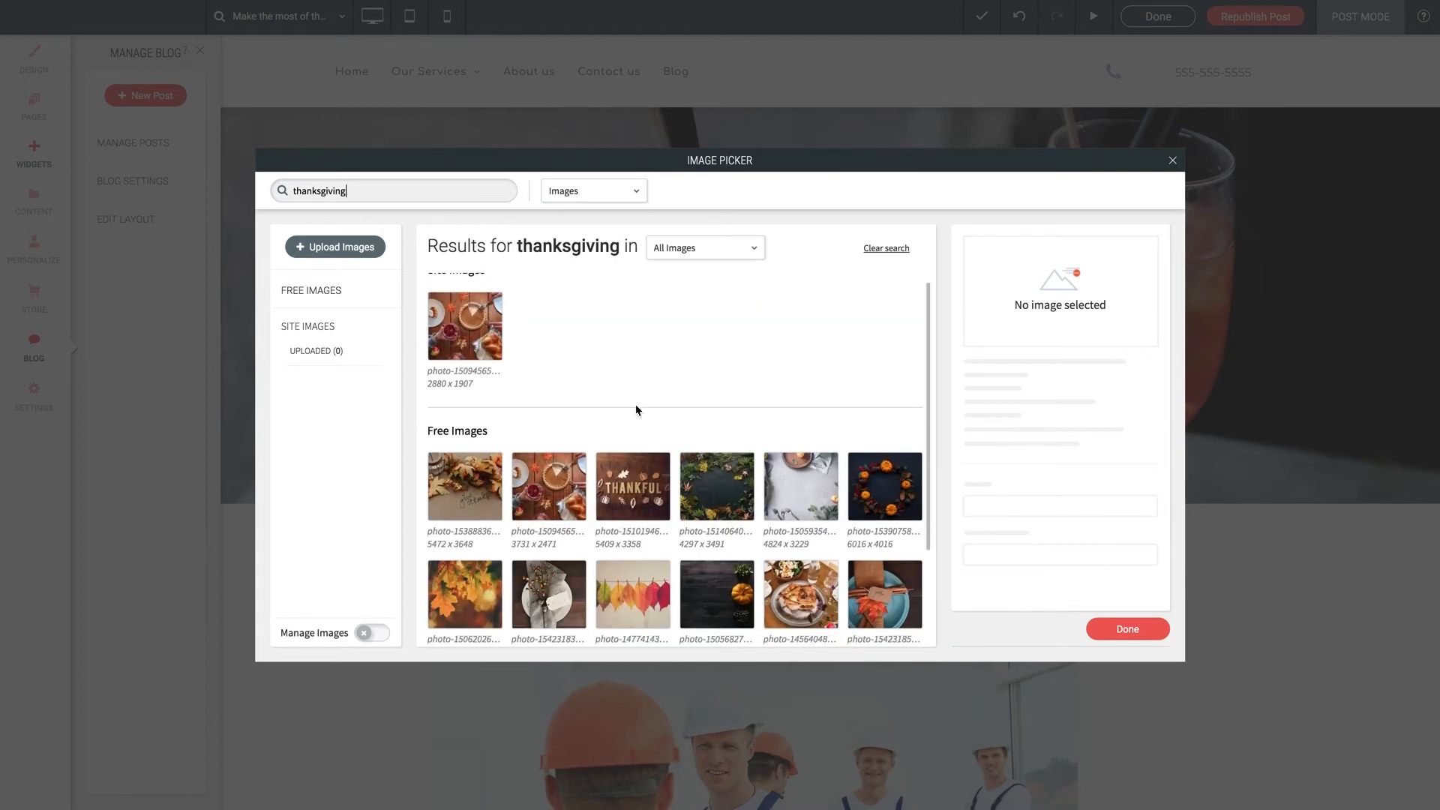
pyautogui.click(632, 391)
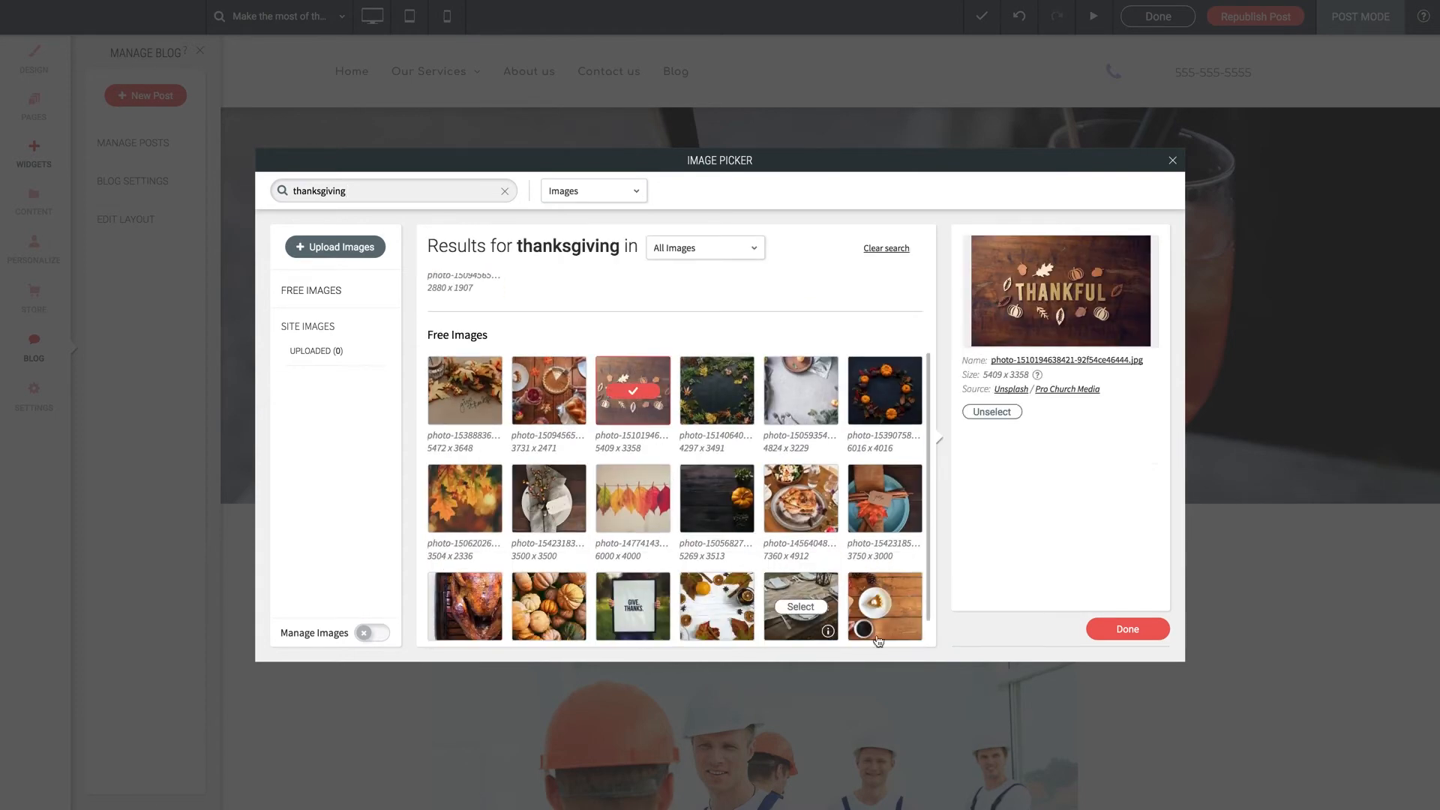
pyautogui.click(1126, 629)
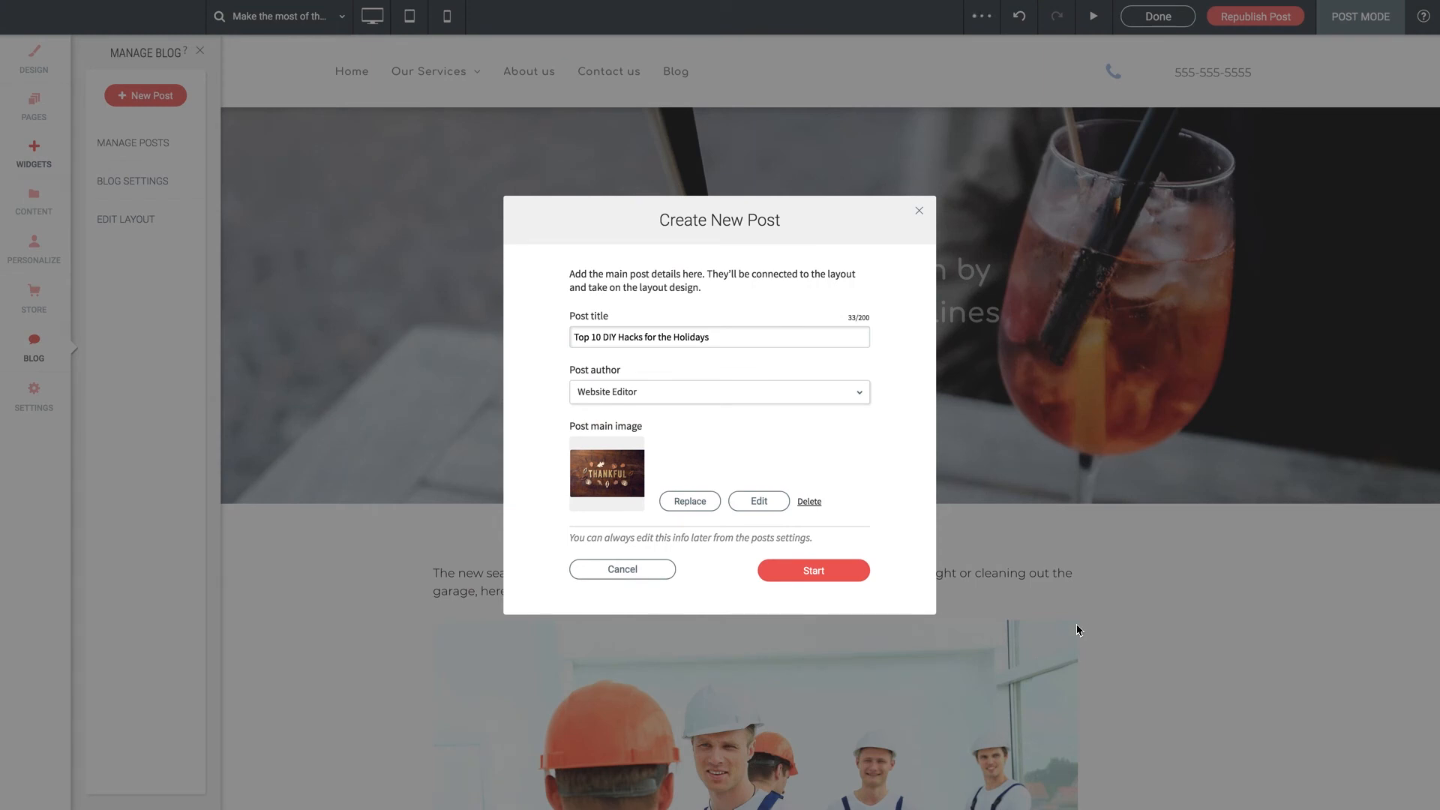
pyautogui.click(813, 582)
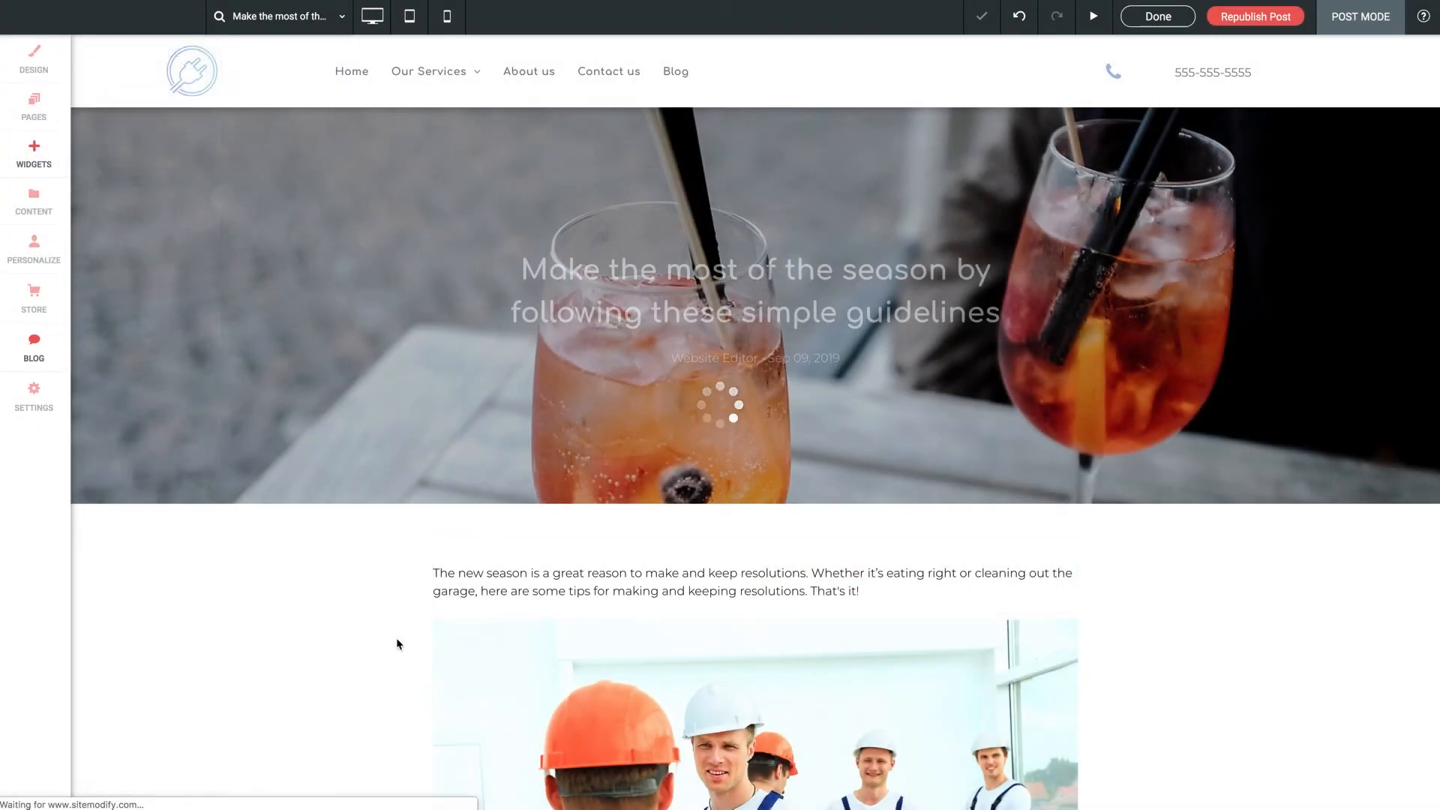
# Look over the new post's default content and its placeholder subtitle as editable text, leaving the wording as it is
pyautogui.scroll(-2, 327, 537)
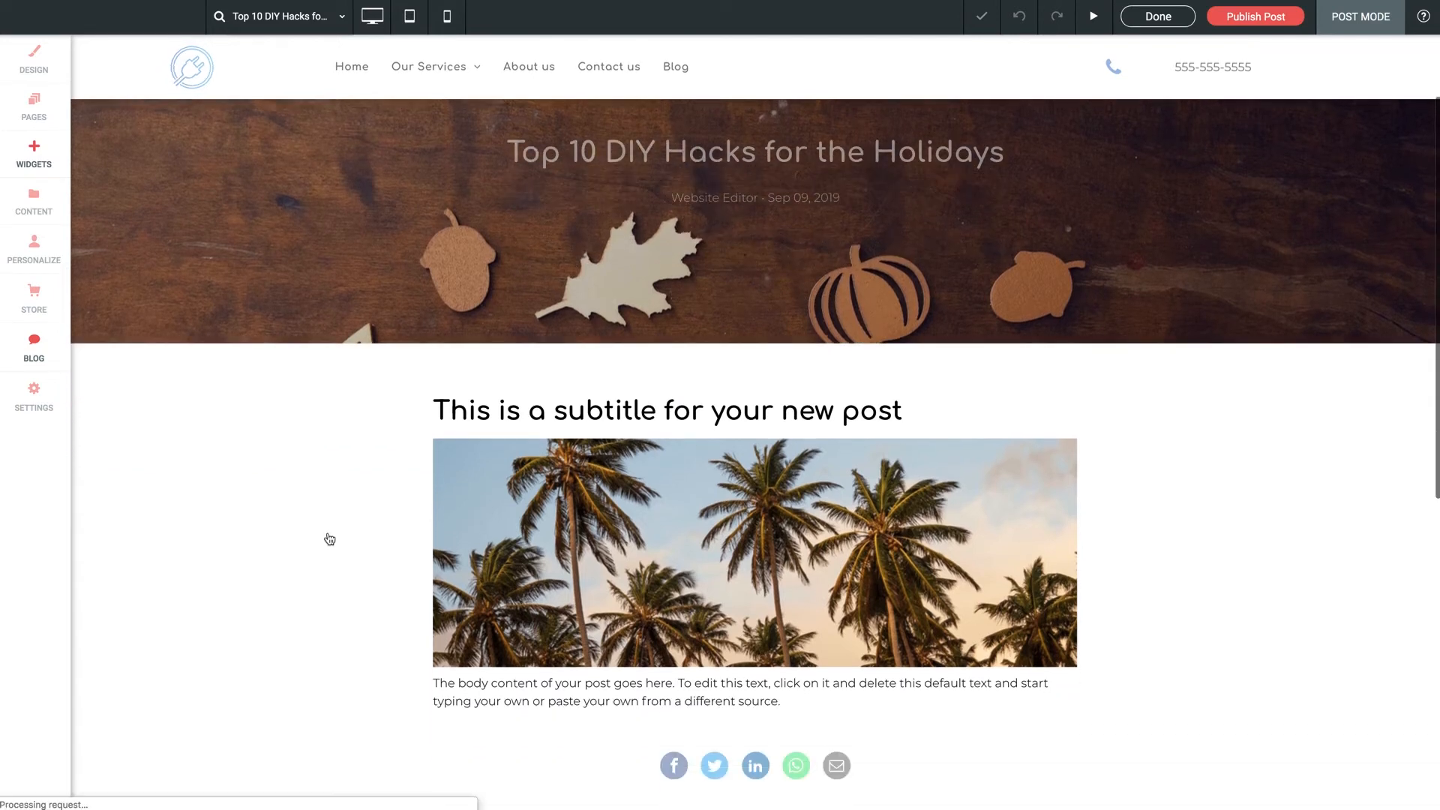
pyautogui.scroll(-3, 365, 491)
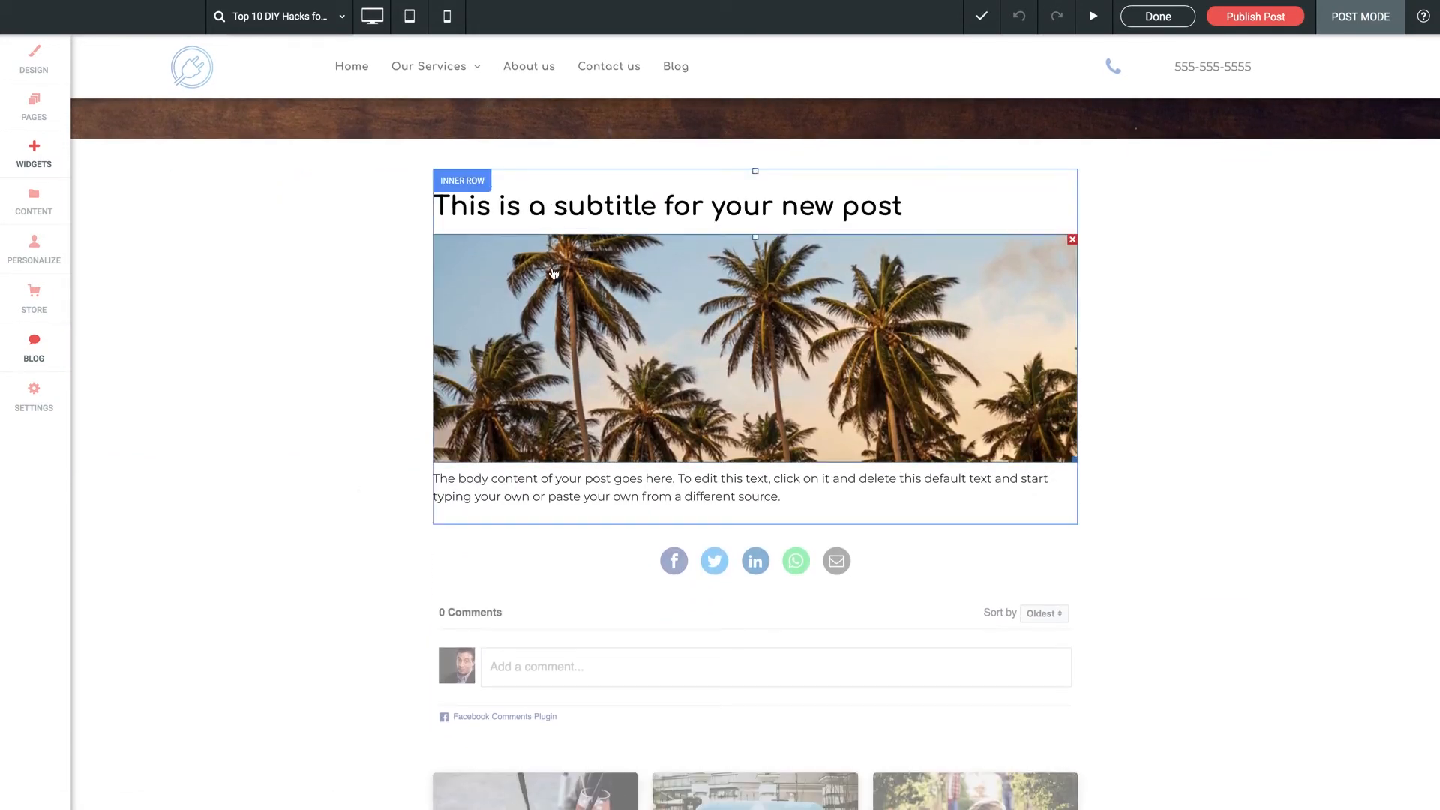
pyautogui.doubleClick(685, 207)
pyautogui.moveTo(548, 206); pyautogui.dragTo(859, 206)
pyautogui.click(1047, 171)
# Examine the placeholder body text in edit mode without changing it, and review the rest of the new post
pyautogui.scroll(-1, 742, 425)
pyautogui.click(743, 425)
pyautogui.moveTo(780, 444); pyautogui.dragTo(599, 446)
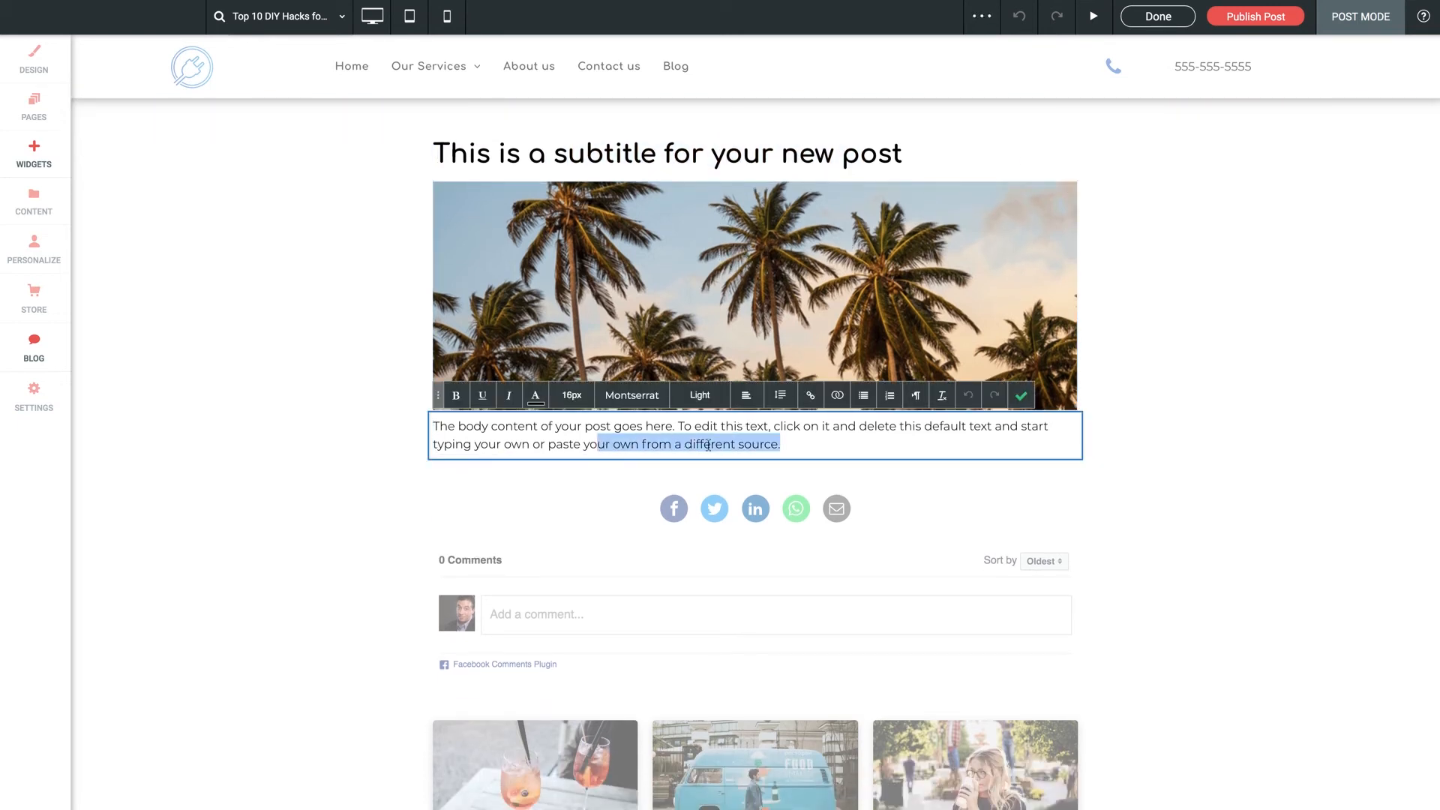
pyautogui.click(1021, 396)
pyautogui.scroll(-5, 845, 447)
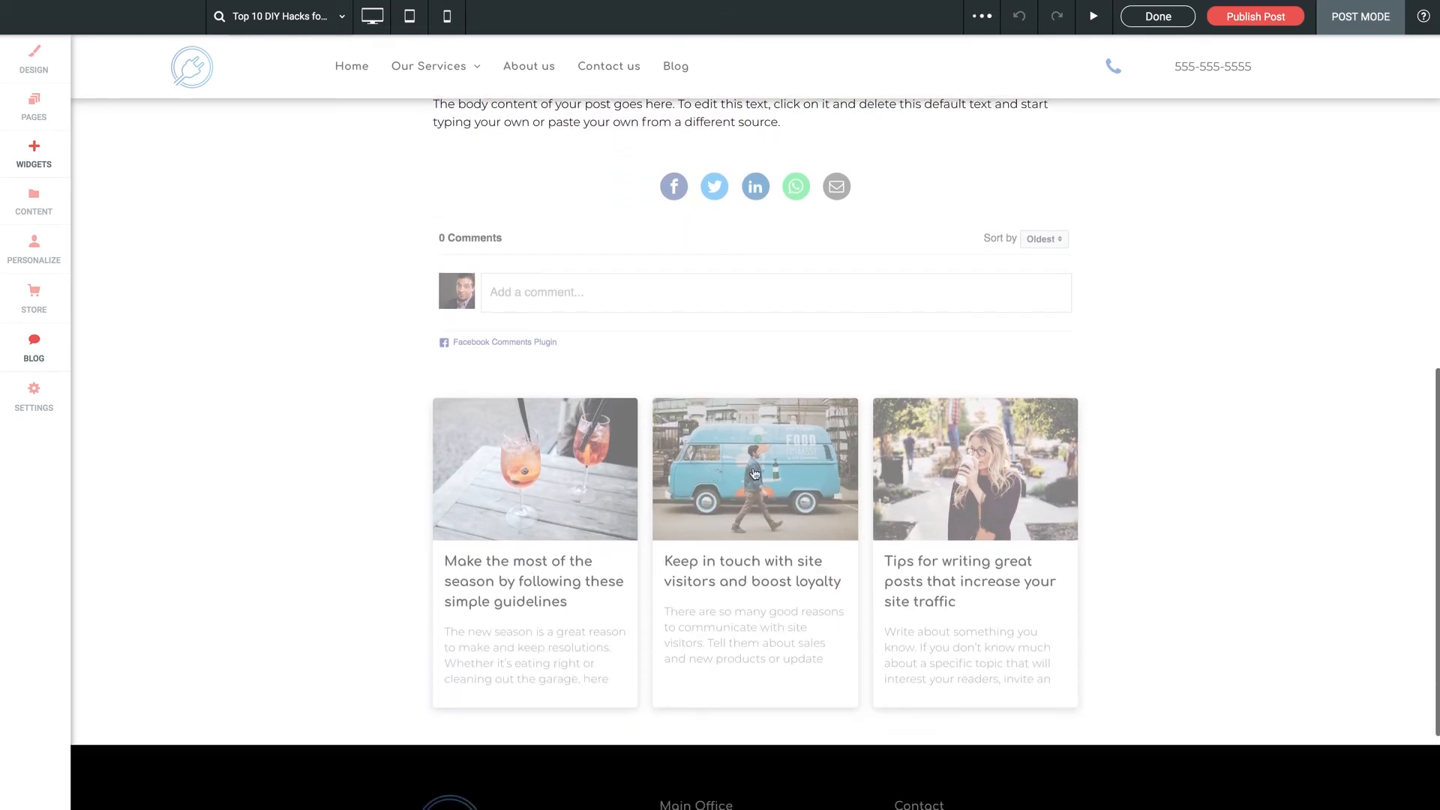
pyautogui.scroll(8, 782, 471)
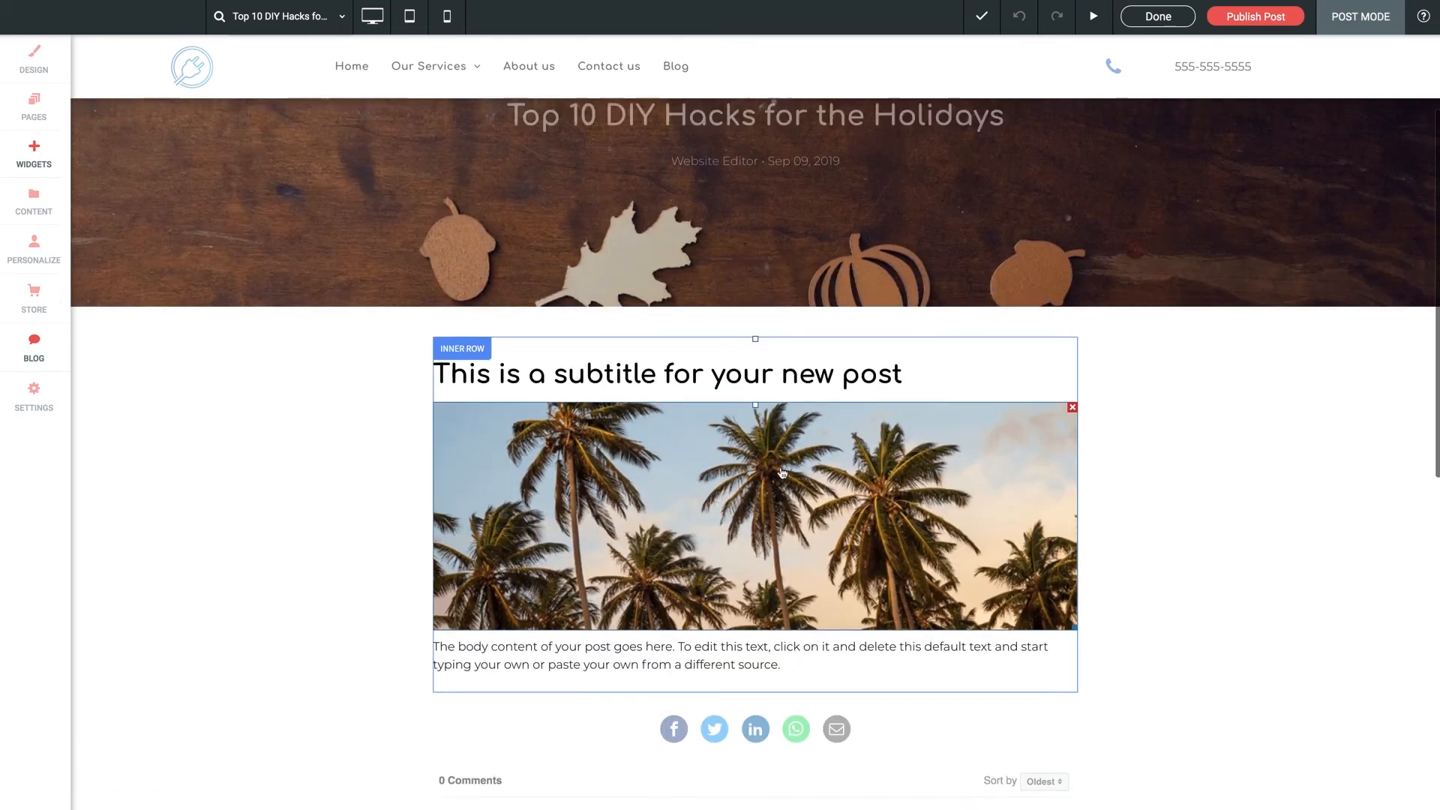
# Finish editing the new post and publish "Top 10 DIY Hacks for the Holidays" from the posts list
pyautogui.click(1151, 18)
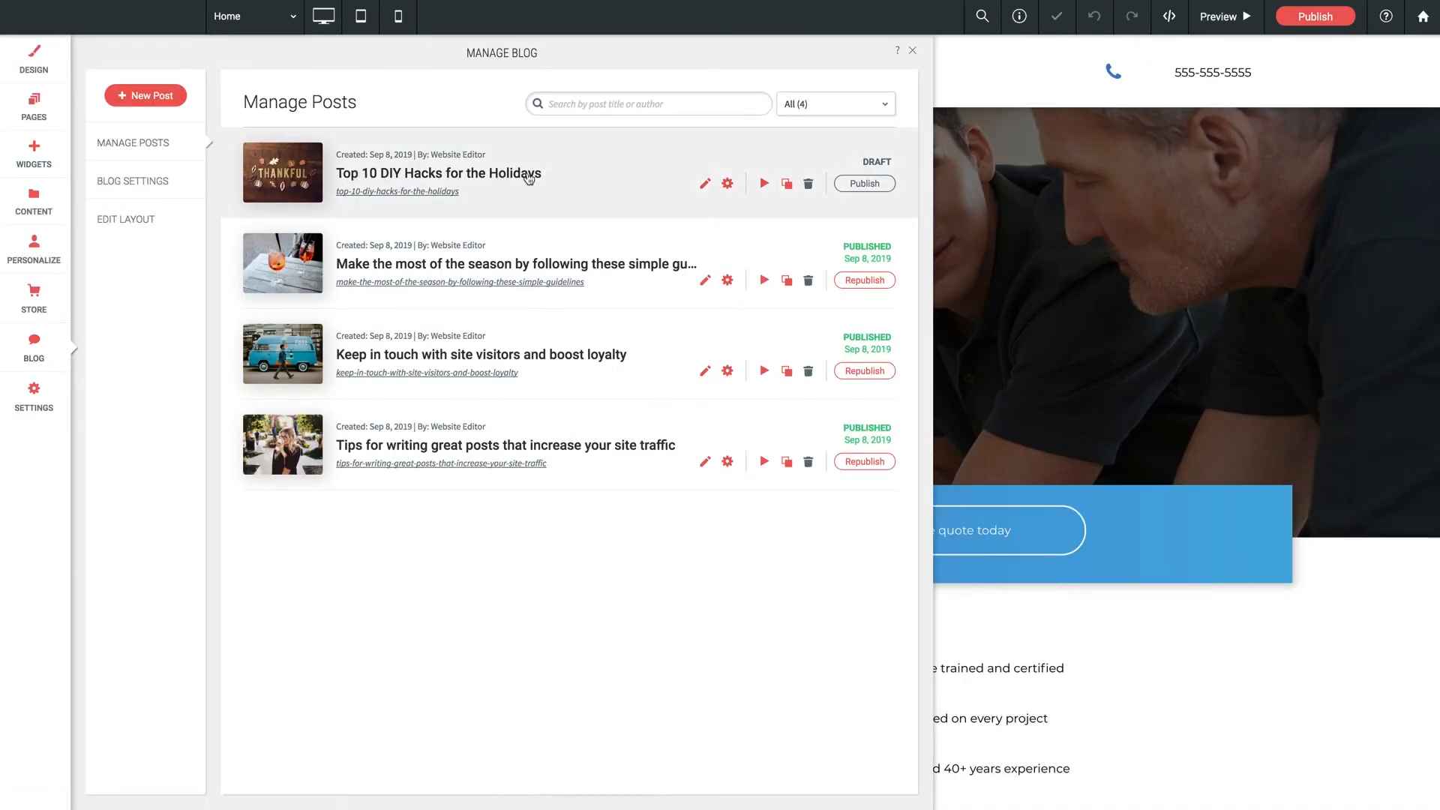
pyautogui.click(863, 184)
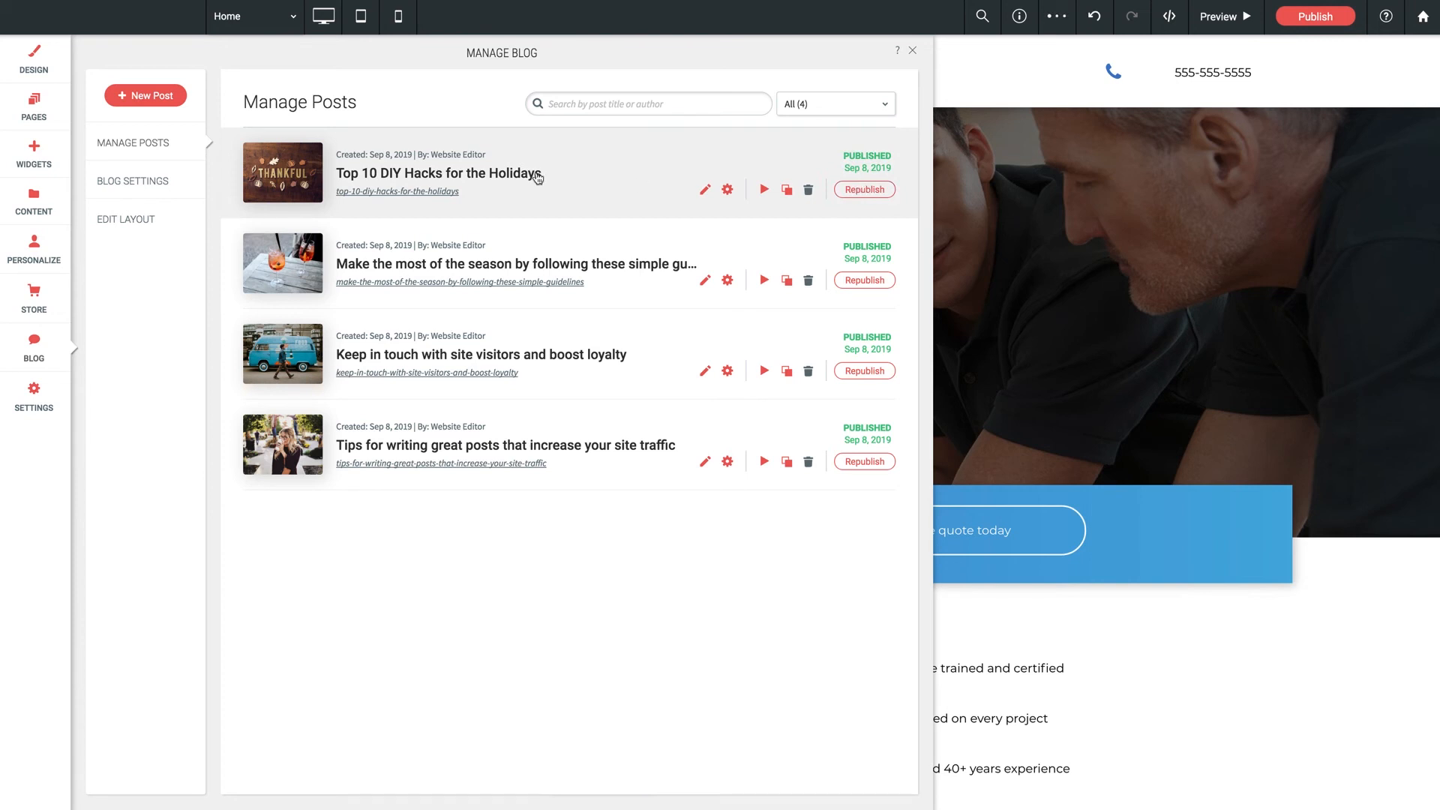